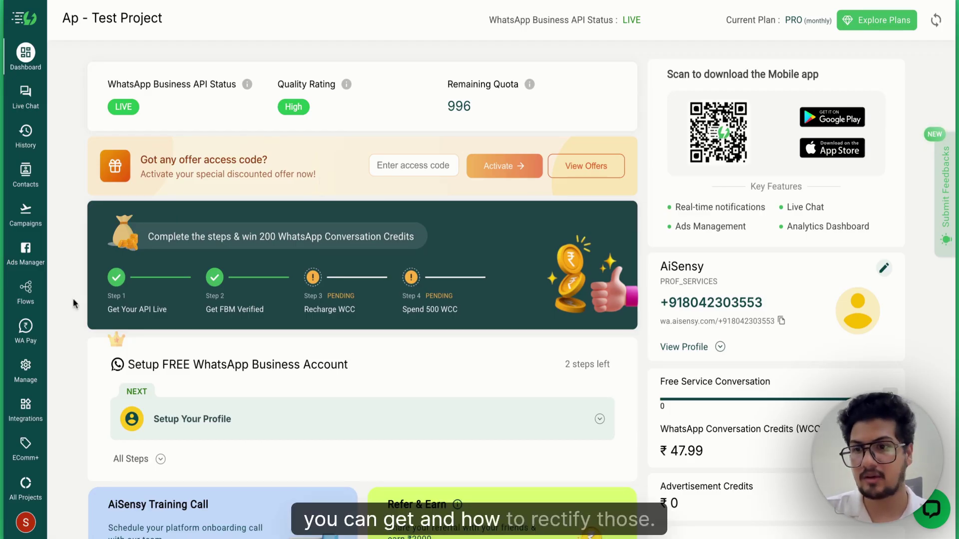
From the template messages page, start a new Marketing template in English
left_click(25, 366)
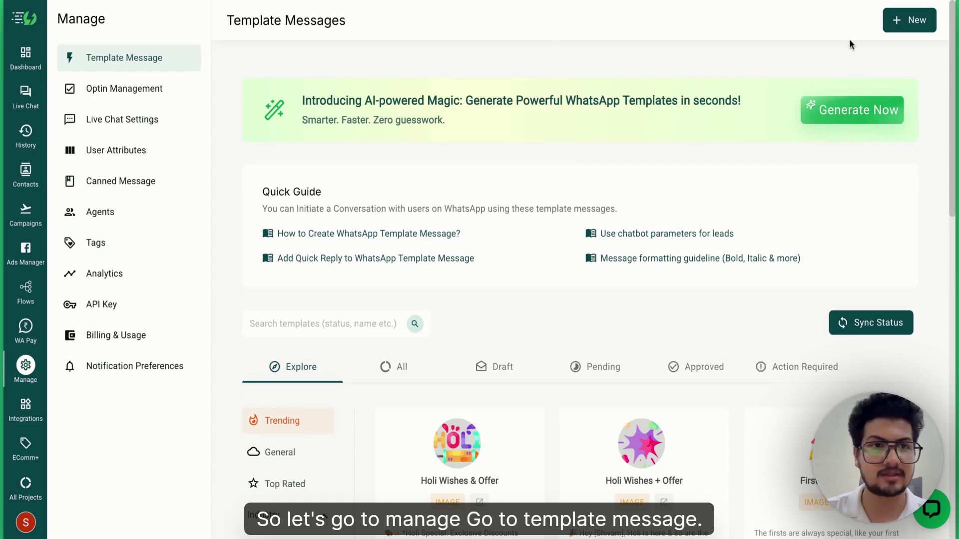
left_click(919, 20)
left_click(439, 150)
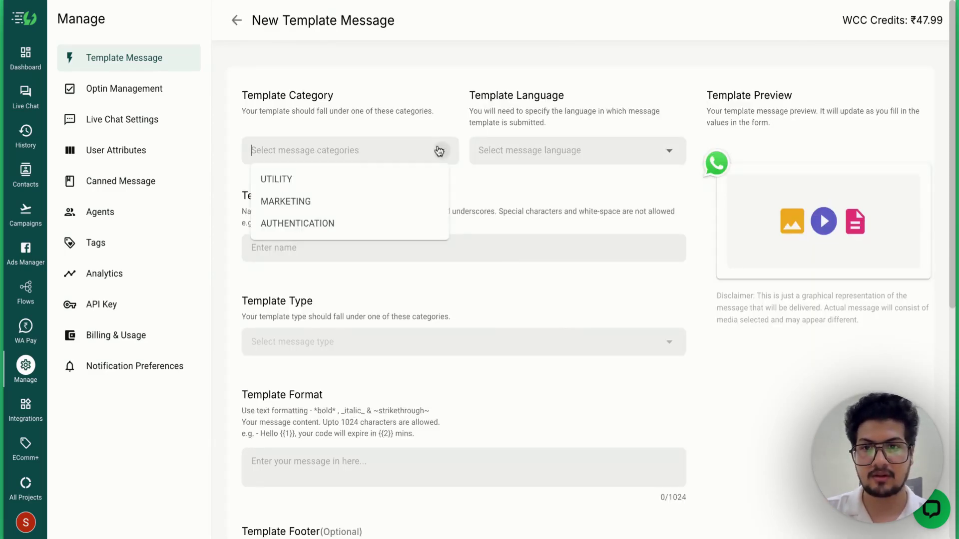
left_click(366, 203)
left_click(552, 158)
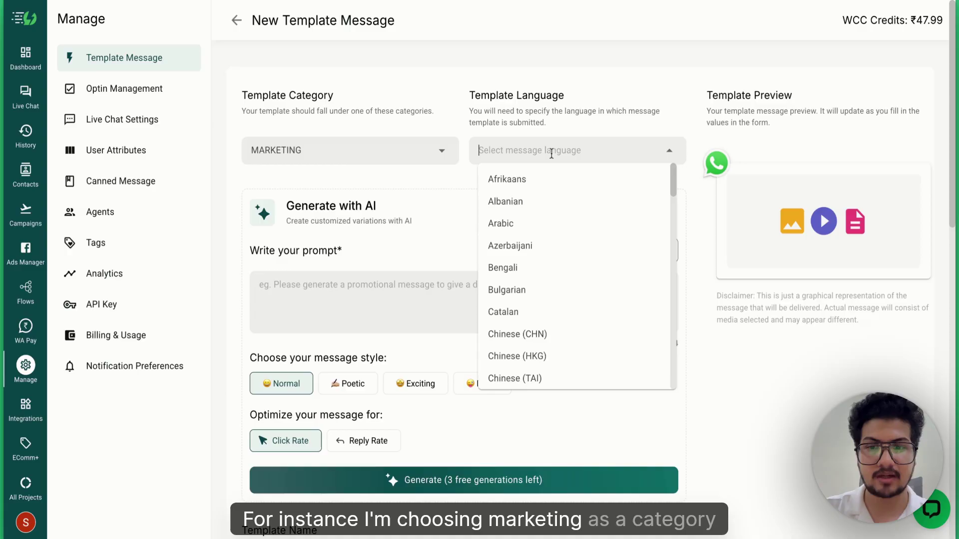
type("engli")
left_click(545, 180)
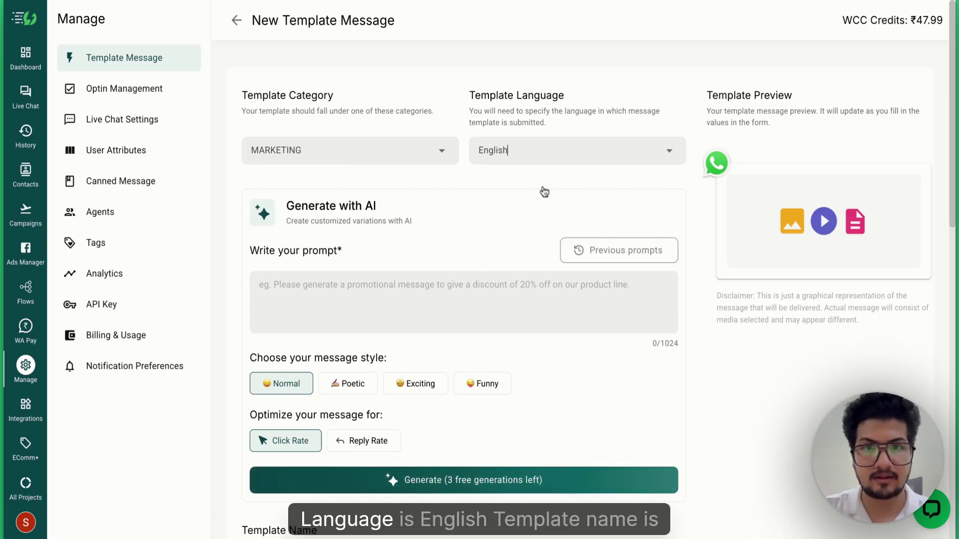
scroll(428, 281, "down", 7)
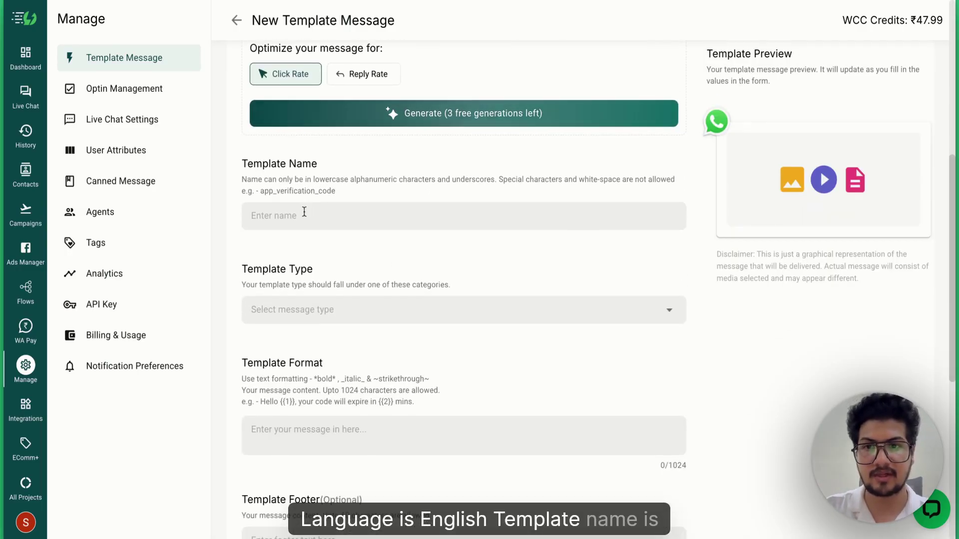
Name the template error_test_messages and set its template type to TEXT
left_click(303, 212)
type("error_")
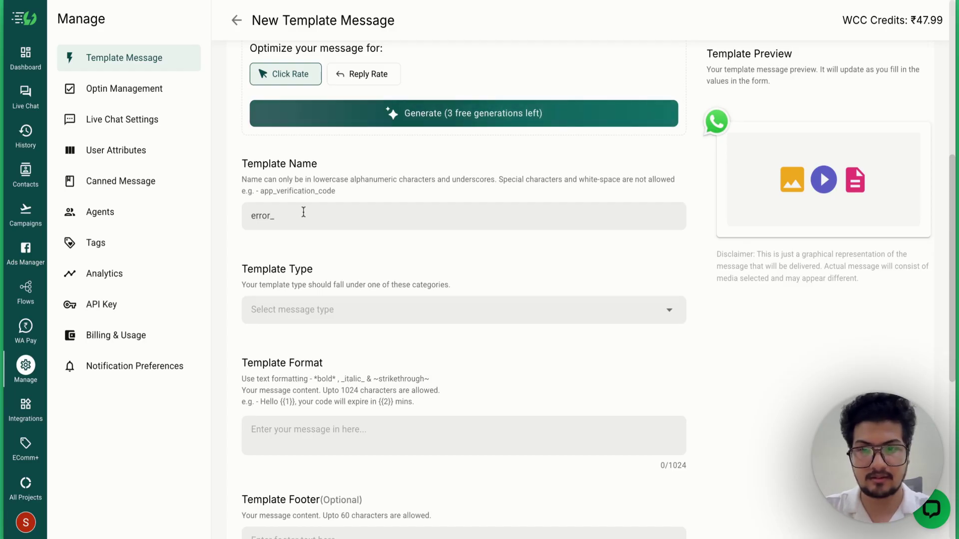
type("test_messages")
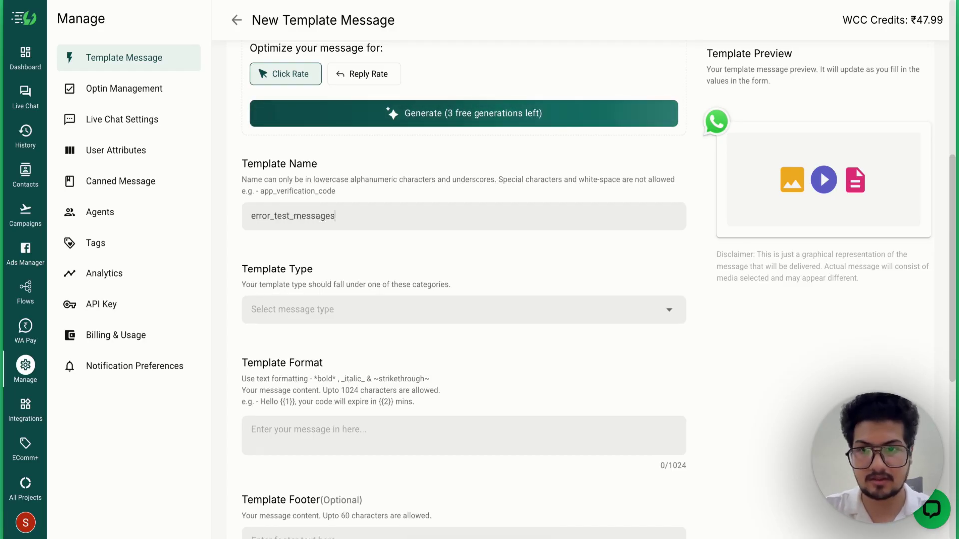
left_click(302, 310)
left_click(302, 338)
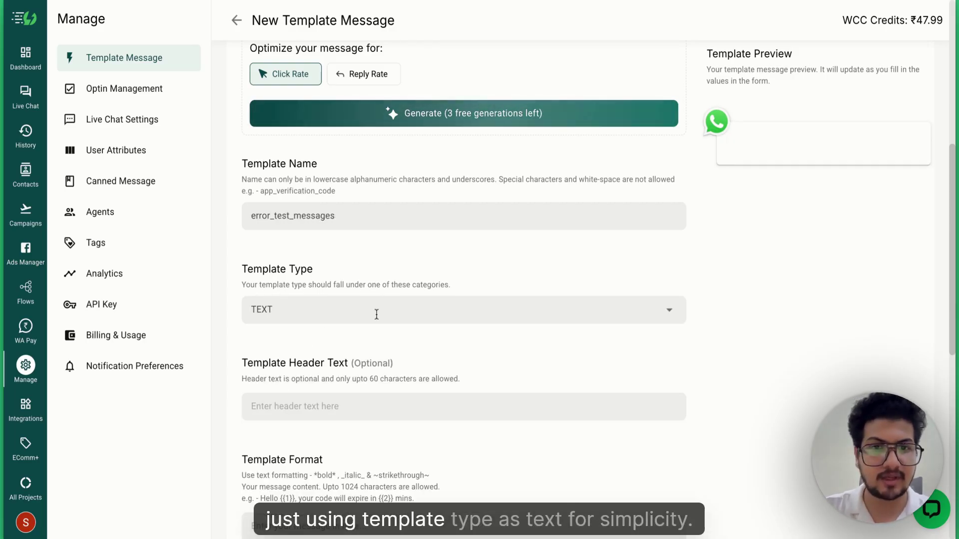
scroll(374, 311, "down", 4)
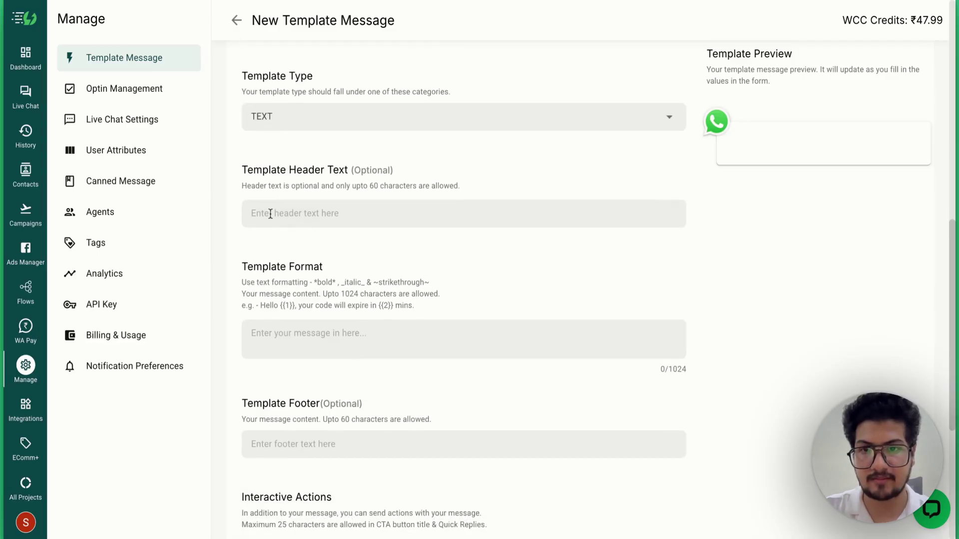
scroll(315, 303, "down", 1)
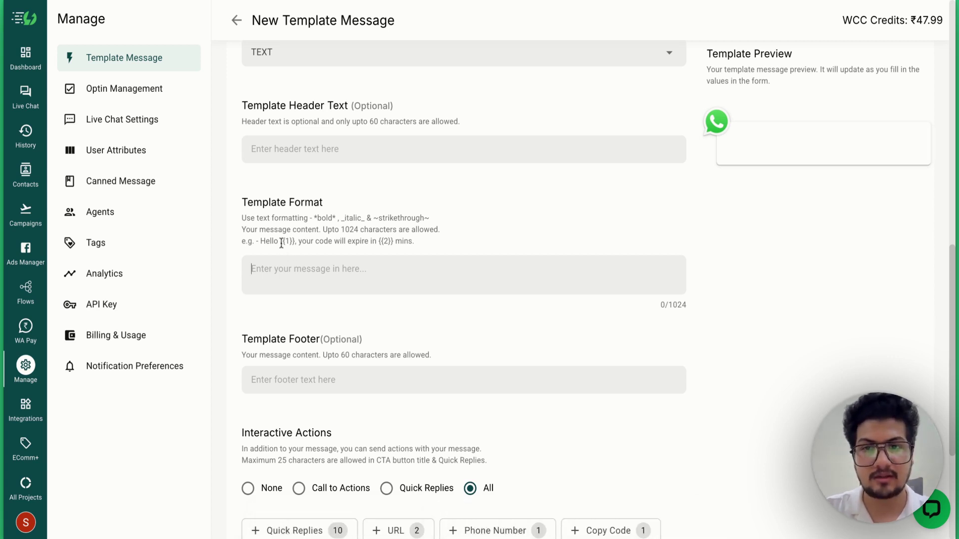
left_click_drag(281, 242, 294, 242)
Write a 'Hey {{1}}' greeting, then a second line promoting a sample product for {{2}}
left_click(288, 271)
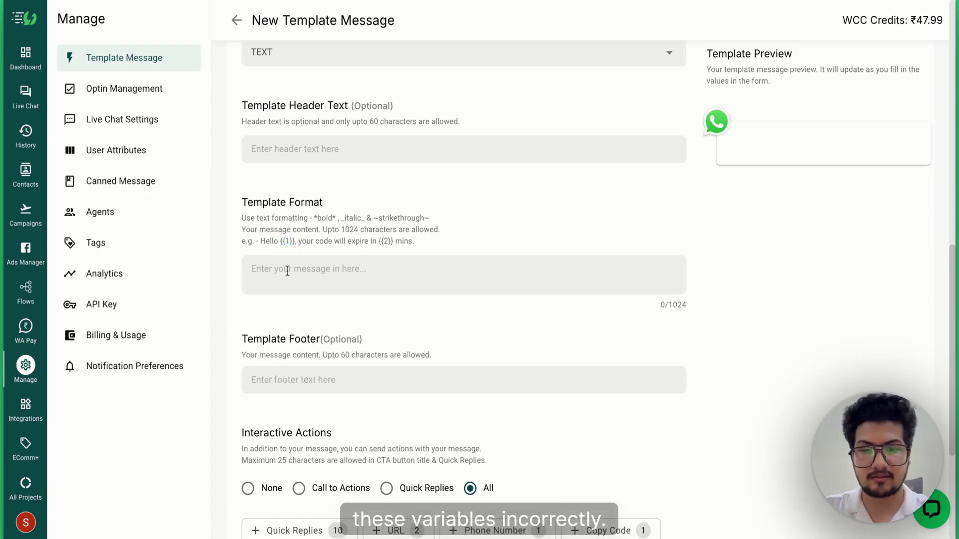
type("Hey ")
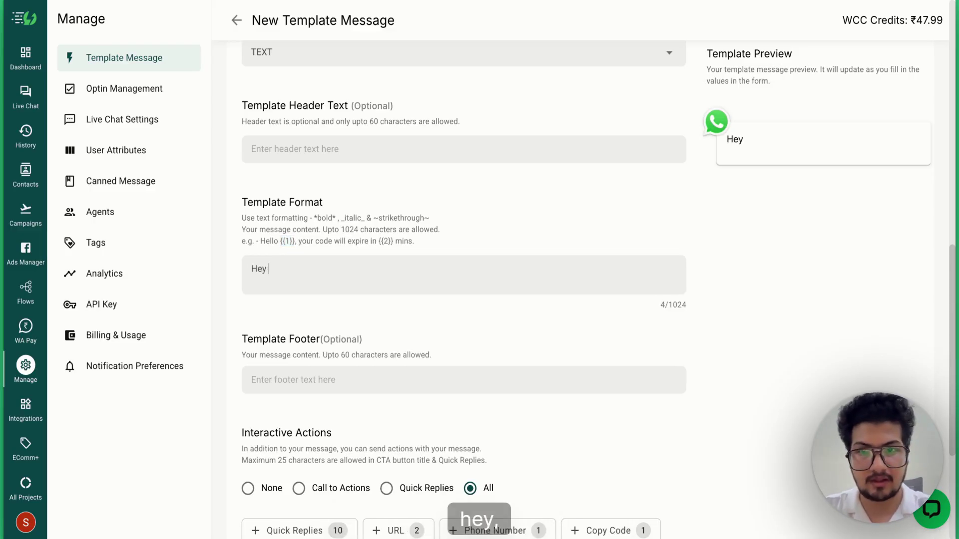
type("{{1}}")
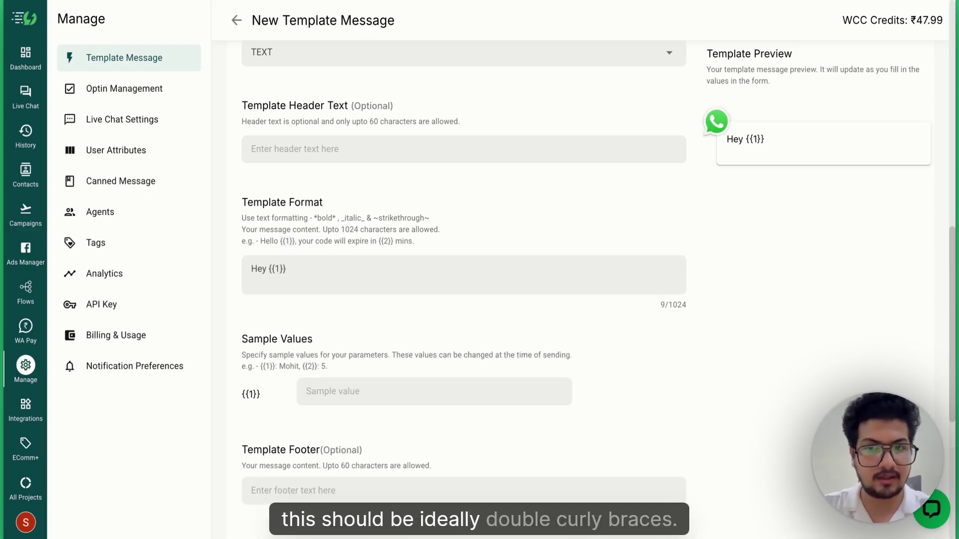
key("Return")
type("T")
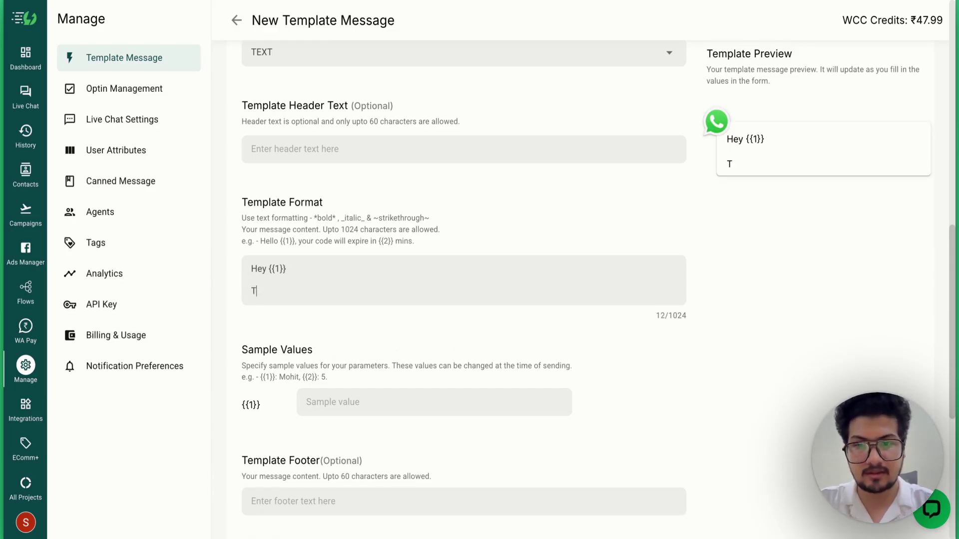
type("his is a samp")
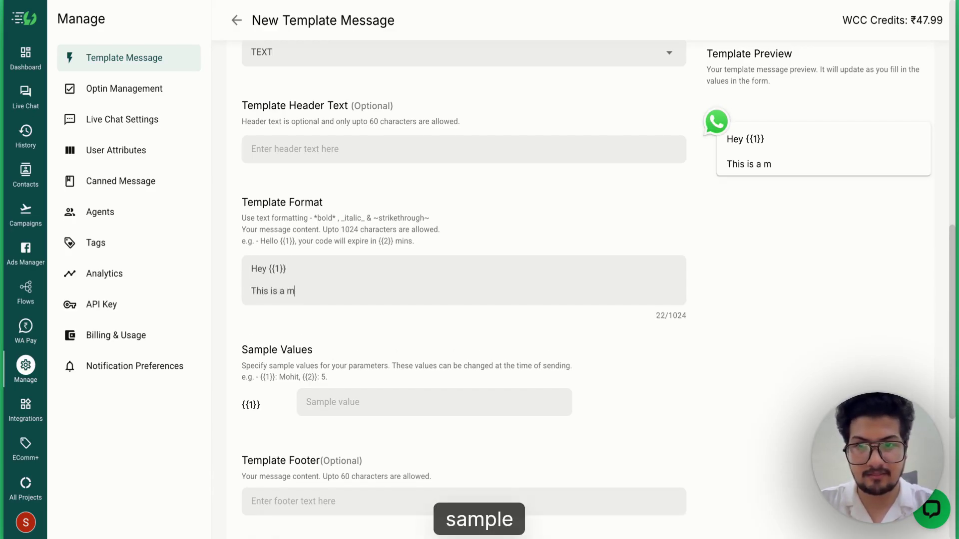
type("le product promit")
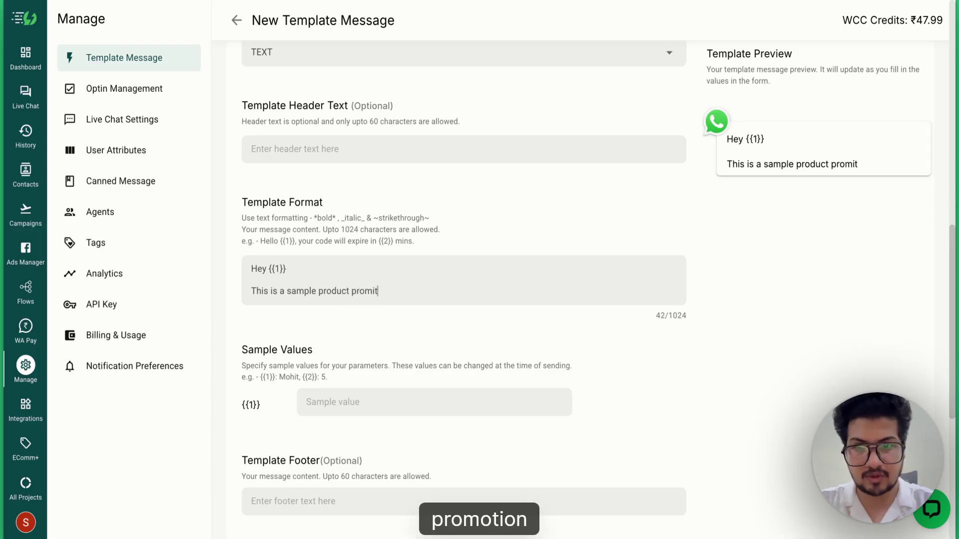
key("BackSpace")
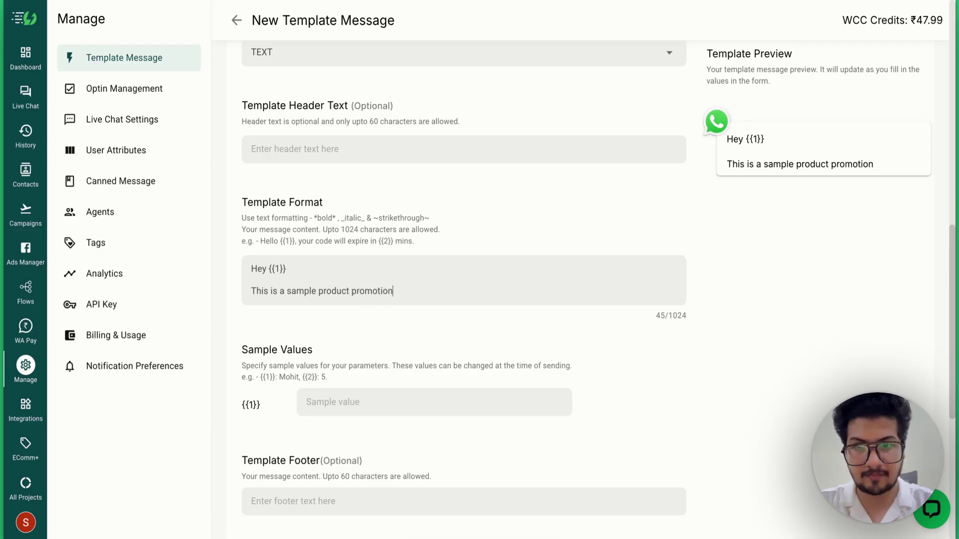
type("messag")
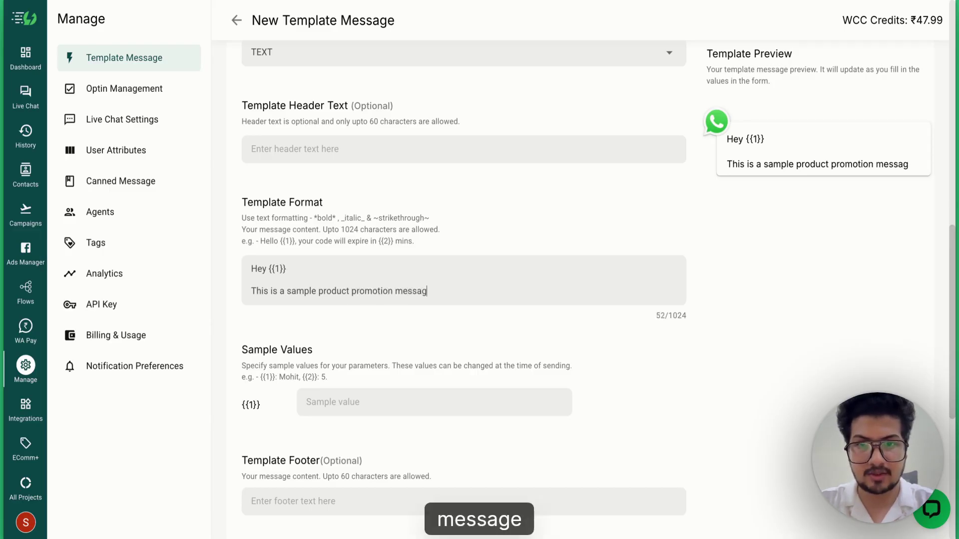
type("e for {{2}}")
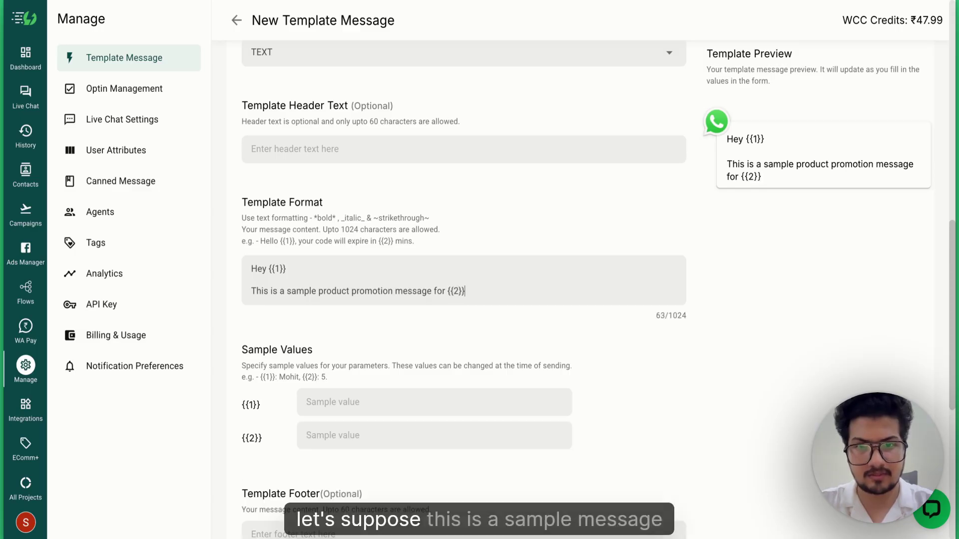
scroll(386, 349, "down", 3)
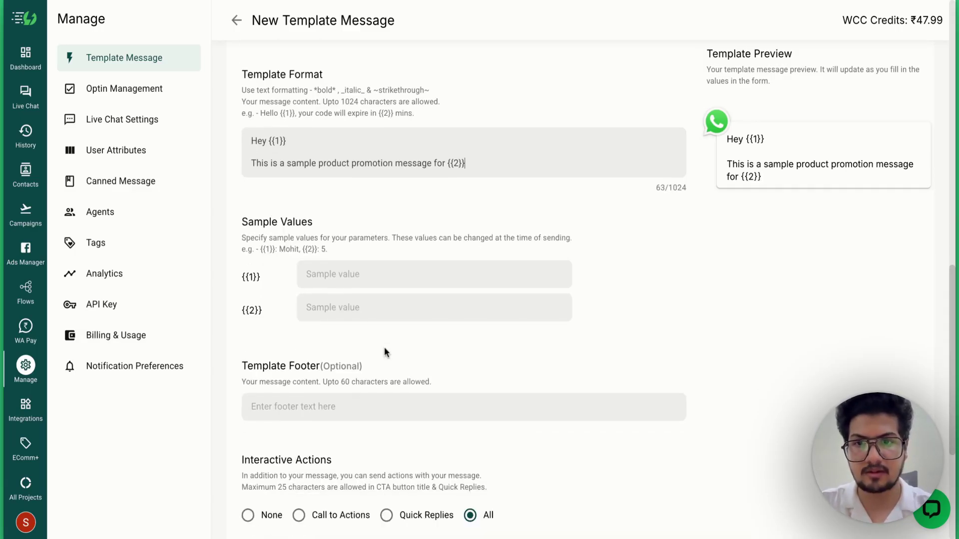
Enter a sample name for {{1}} and 'Product Name' for {{2}}
left_click(342, 274)
type("Mohit")
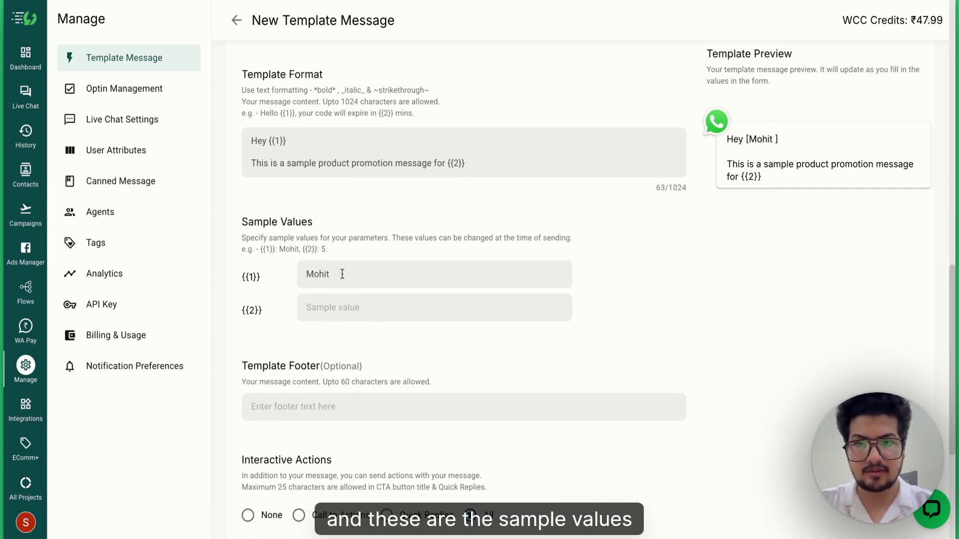
left_click(333, 310)
type("Product Name")
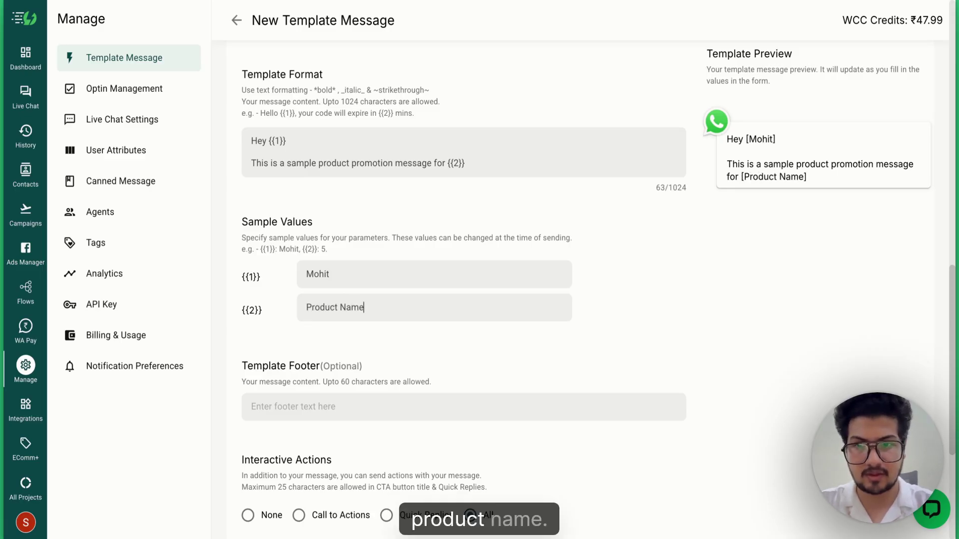
scroll(589, 310, "down", 3)
scroll(589, 309, "up", 2)
scroll(589, 310, "up", 1)
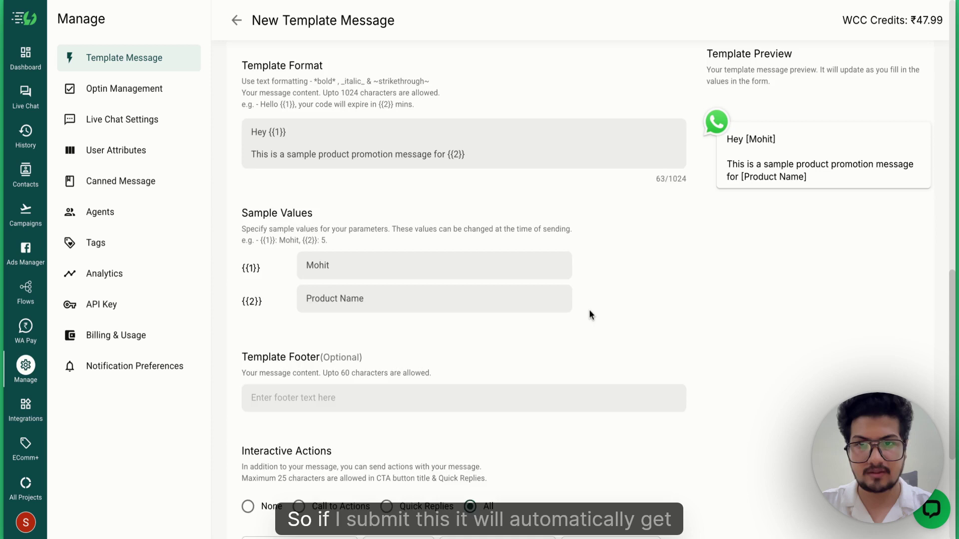
scroll(588, 312, "down", 5)
scroll(490, 343, "up", 5)
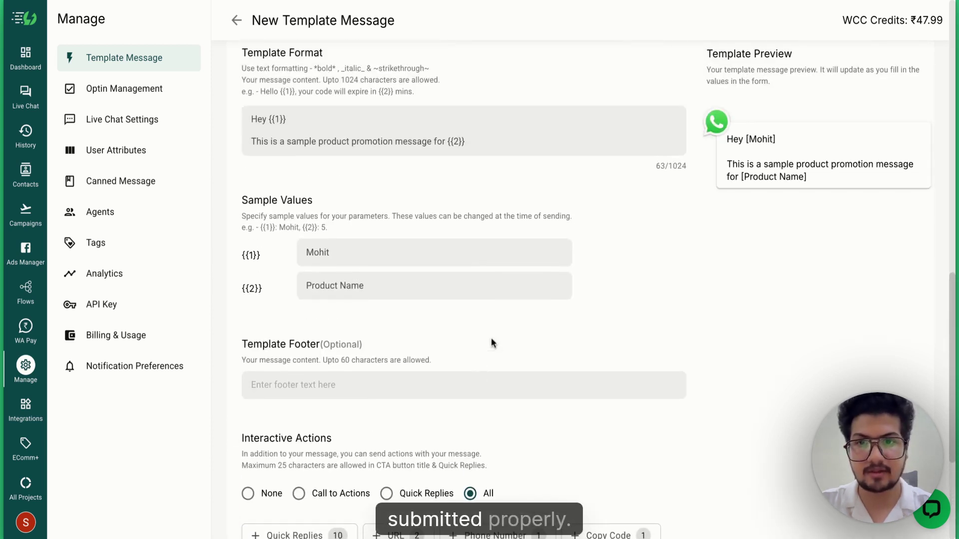
Remove a closing brace from the greeting's placeholder
left_click(311, 212)
key("BackSpace")
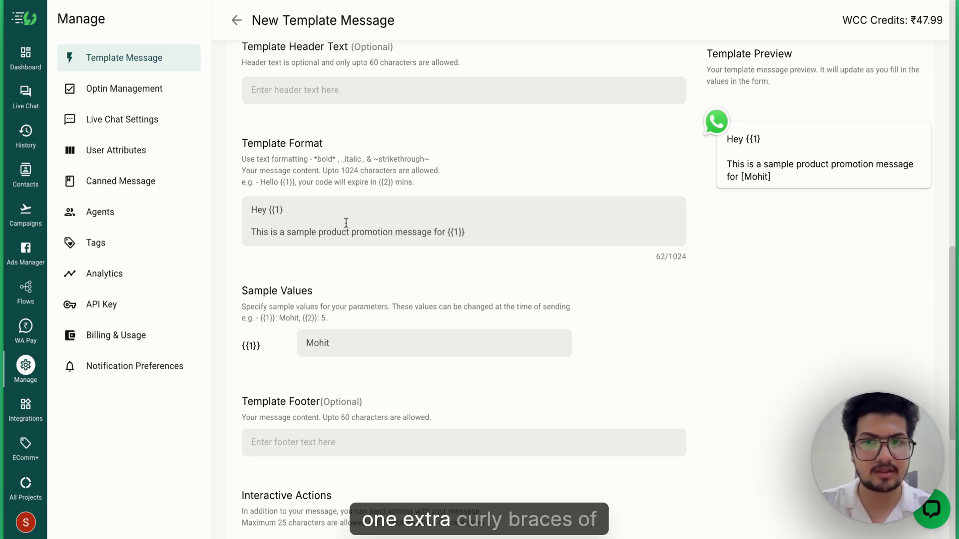
scroll(410, 280, "down", 5)
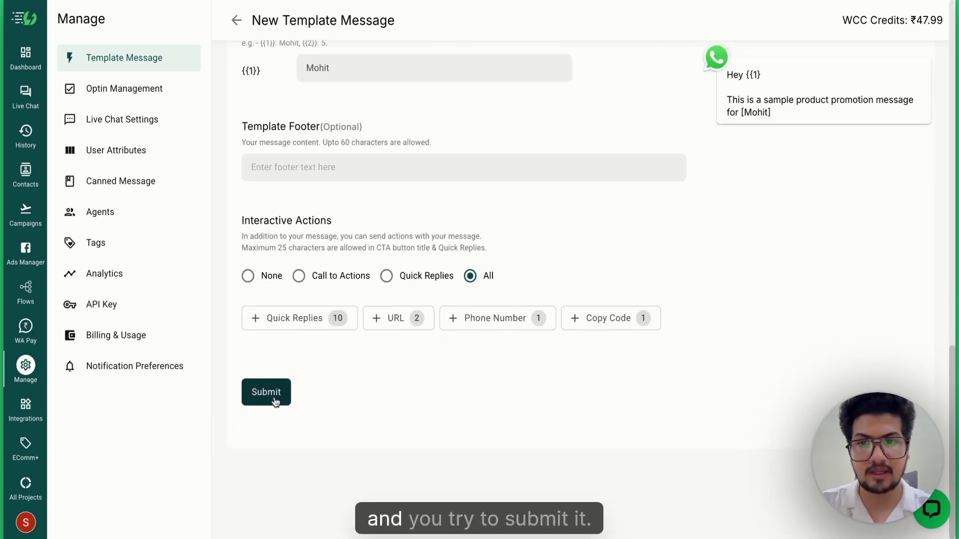
Submit to show the 'Extra curly braces found in template format' error and recheck the placeholders
left_click(269, 395)
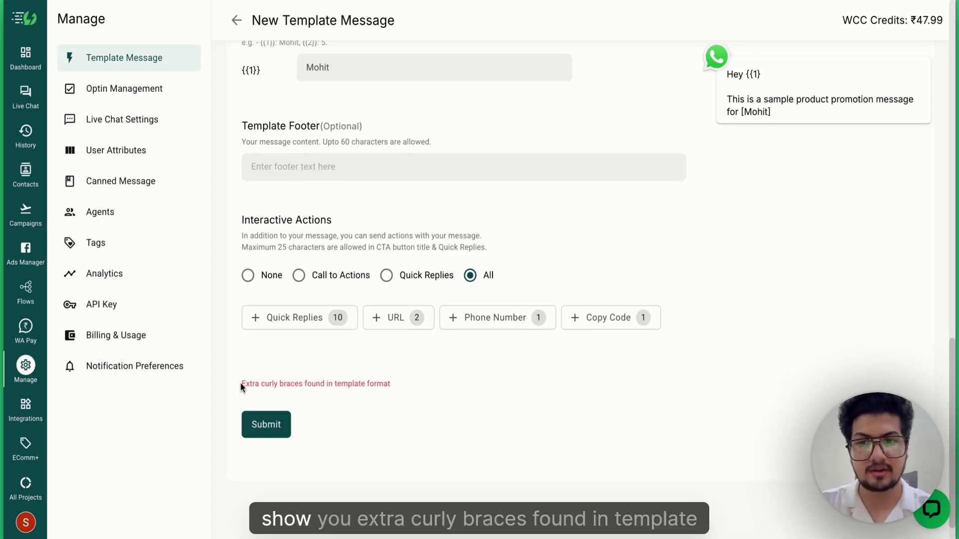
left_click_drag(242, 384, 321, 383)
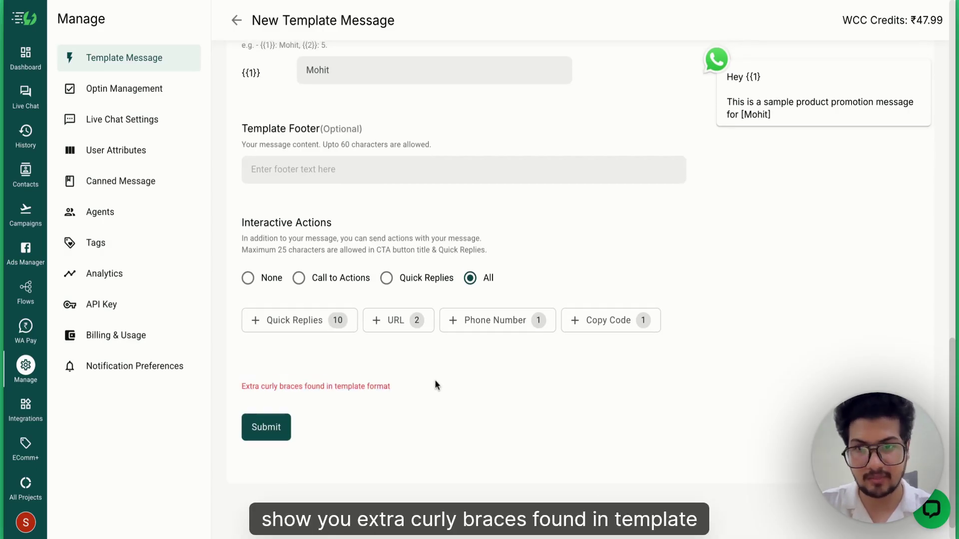
scroll(424, 384, "up", 6)
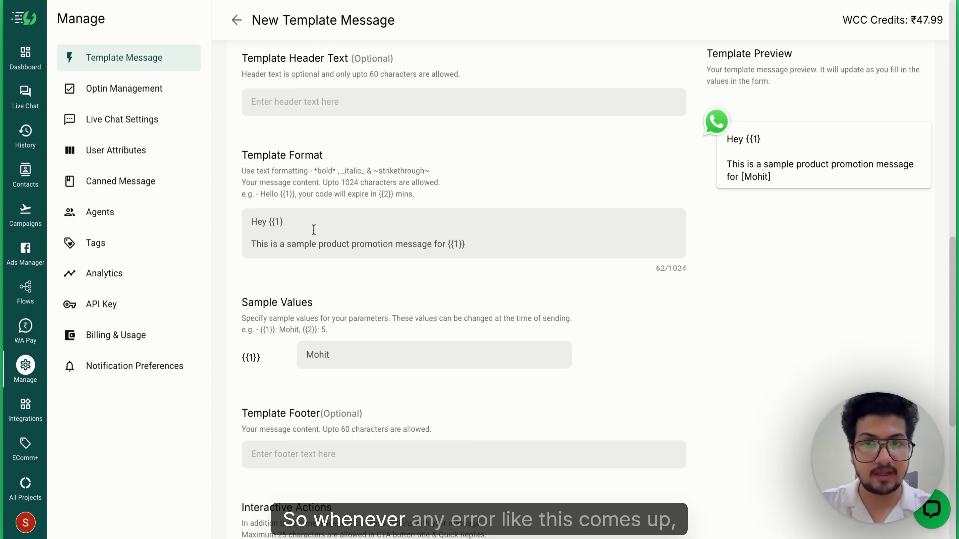
scroll(313, 229, "down", 6)
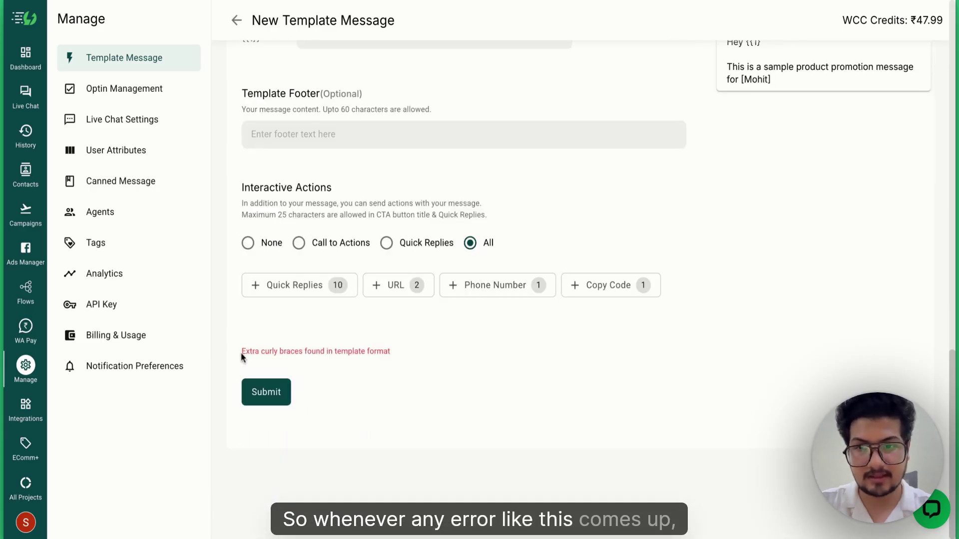
left_click_drag(242, 356, 395, 353)
scroll(395, 352, "up", 6)
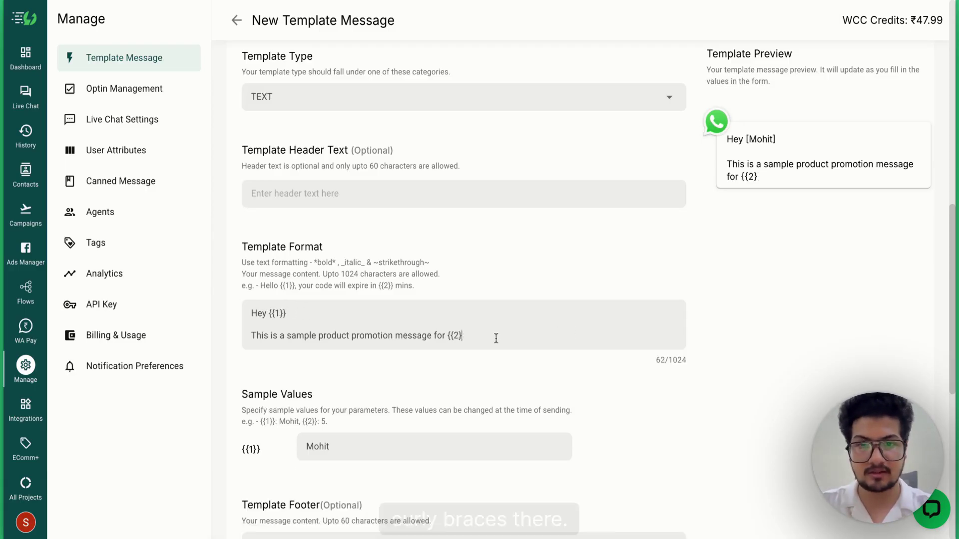
scroll(452, 339, "down", 8)
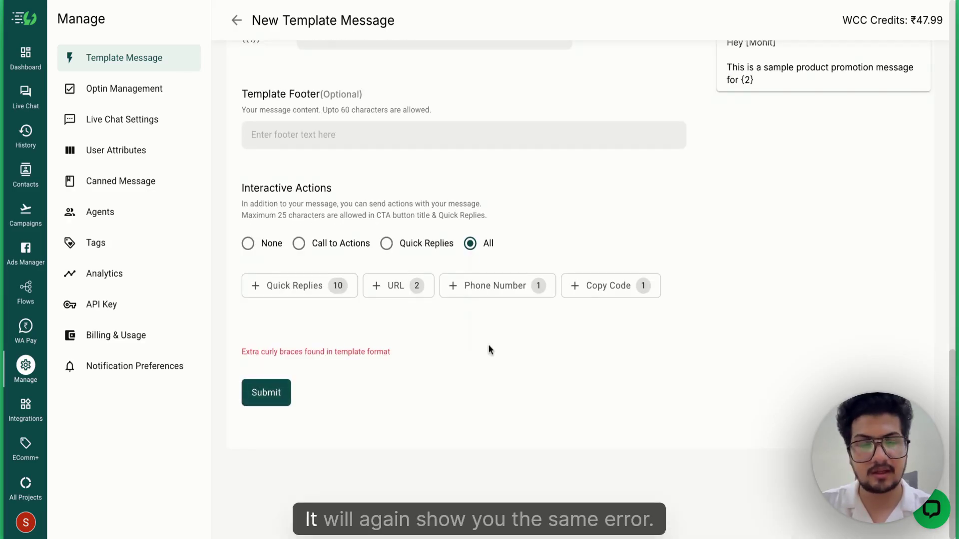
scroll(488, 349, "up", 5)
scroll(480, 330, "up", 2)
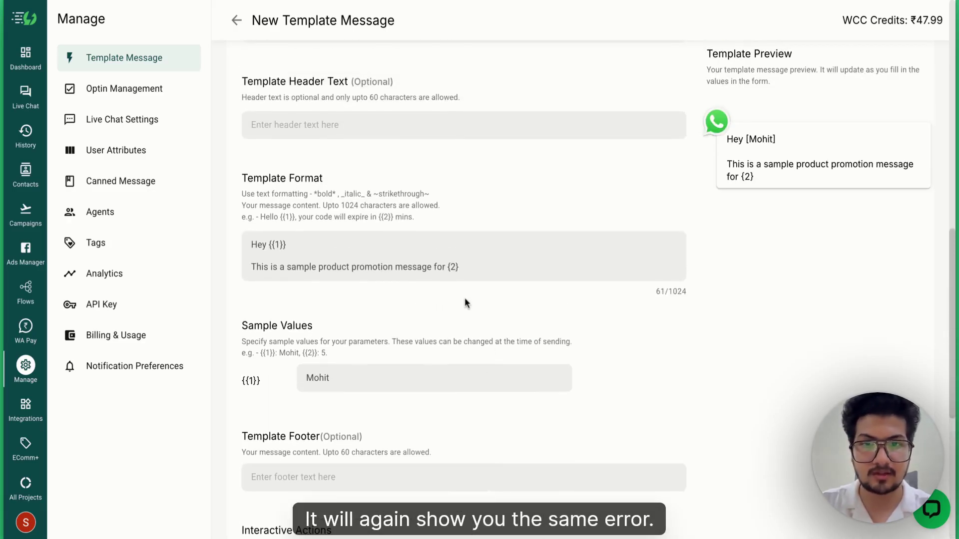
Turn the last placeholder into {{2}} and delete the blank line after 'Hey {{1}}'
left_click(449, 268)
type("{")
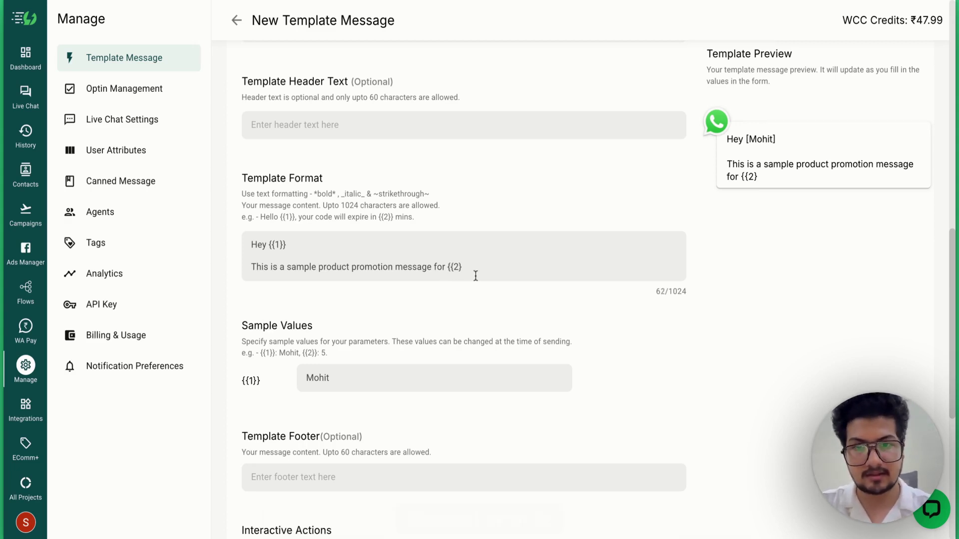
left_click(475, 271)
type("}")
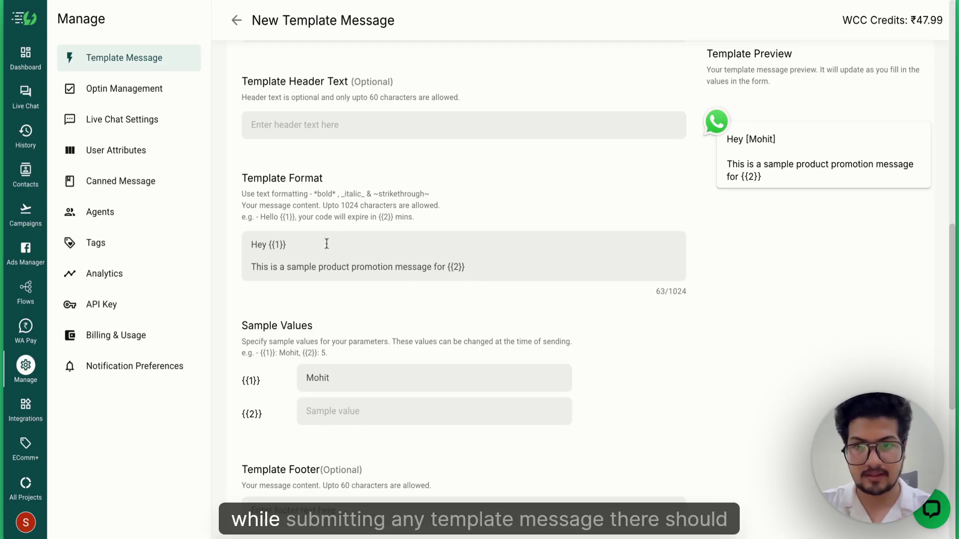
left_click(286, 258)
key("BackSpace")
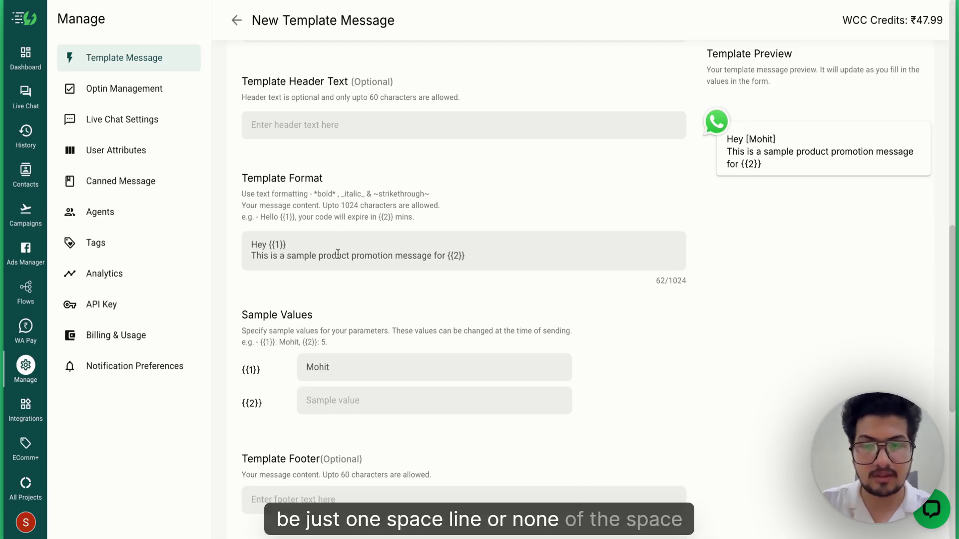
Add a blank line after 'Hey {{1}}' and submit to get the 'Consecutive empty lines not allowed' error
key("Return")
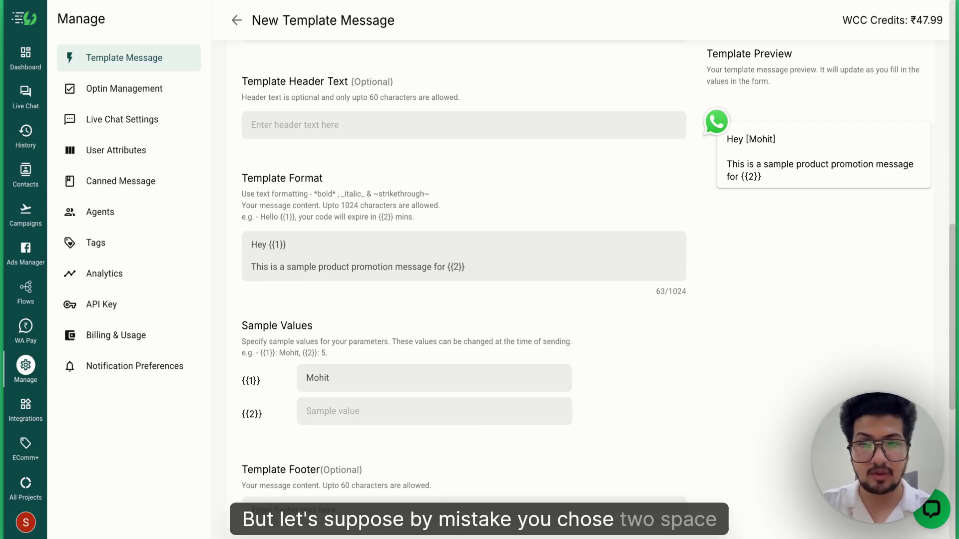
scroll(390, 291, "down", 8)
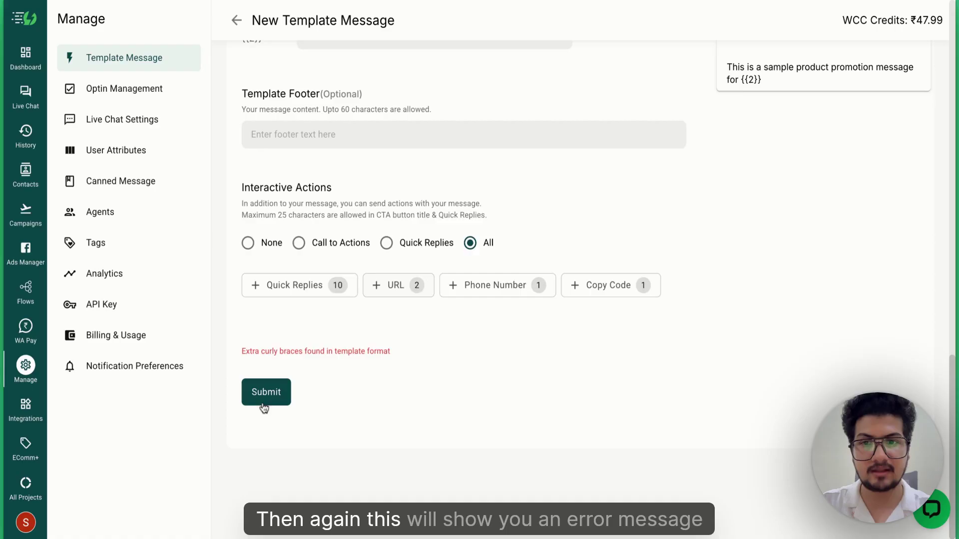
left_click(261, 399)
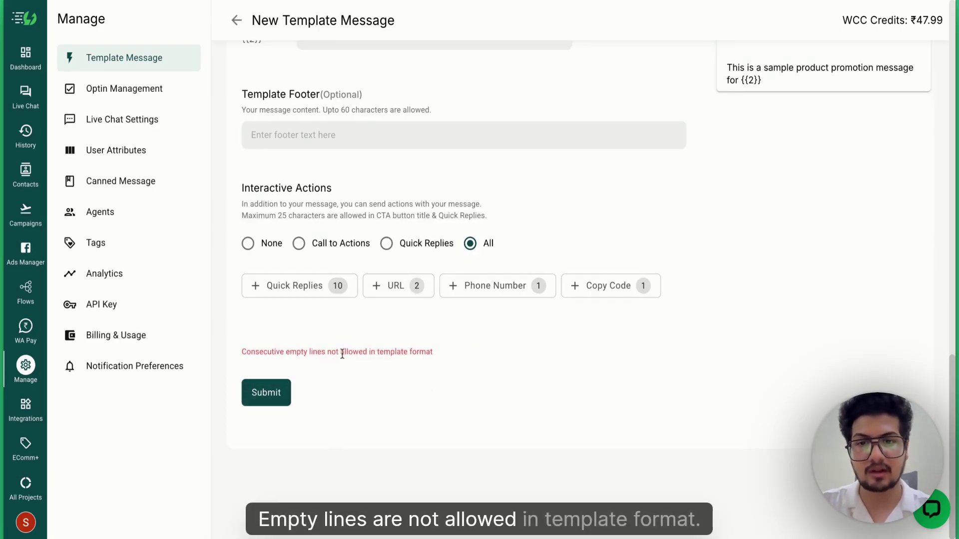
Delete the extra blank line, bringing the body to 63/1024 characters
scroll(449, 351, "up", 1)
scroll(465, 350, "up", 4)
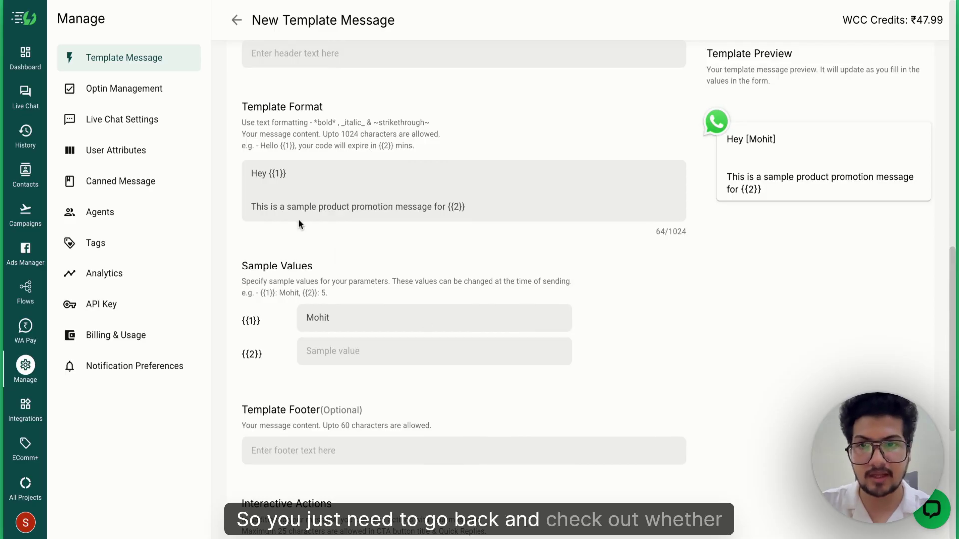
left_click(255, 189)
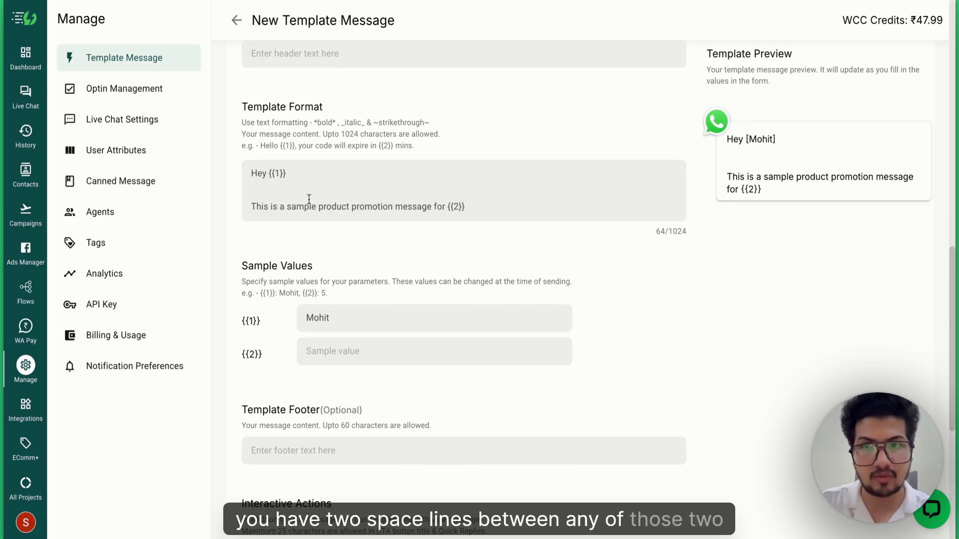
key("BackSpace")
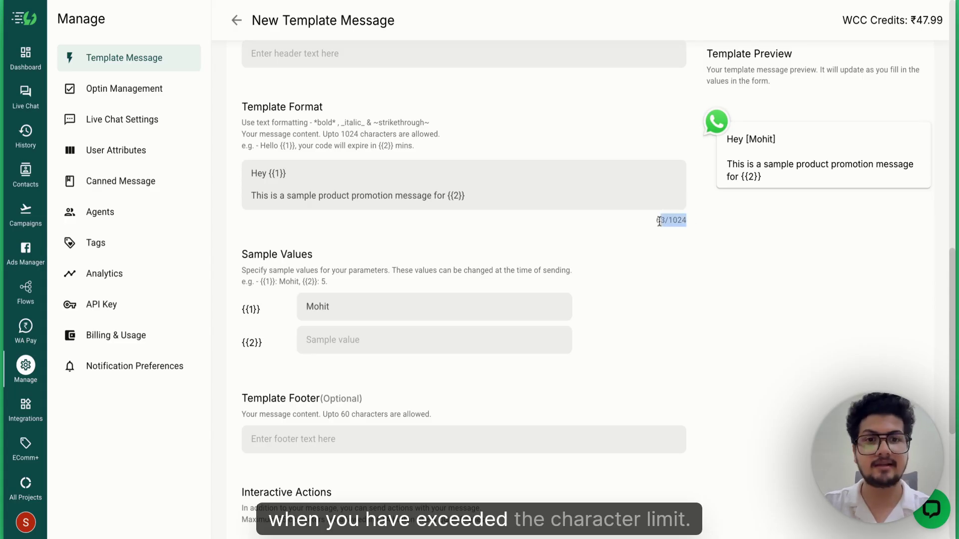
left_click_drag(659, 221, 658, 220)
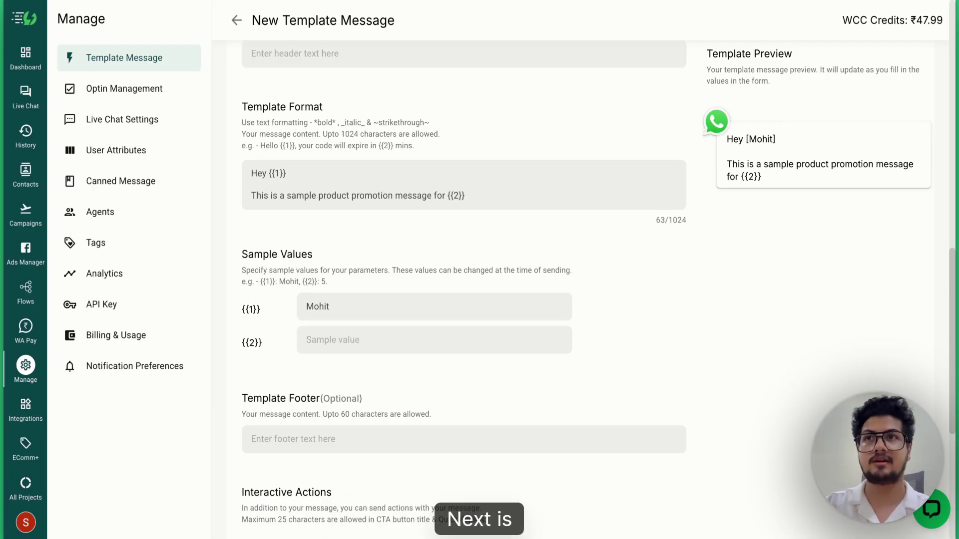
Submit without a {{2}} sample value to trigger the missing sample values error
scroll(601, 233, "down", 5)
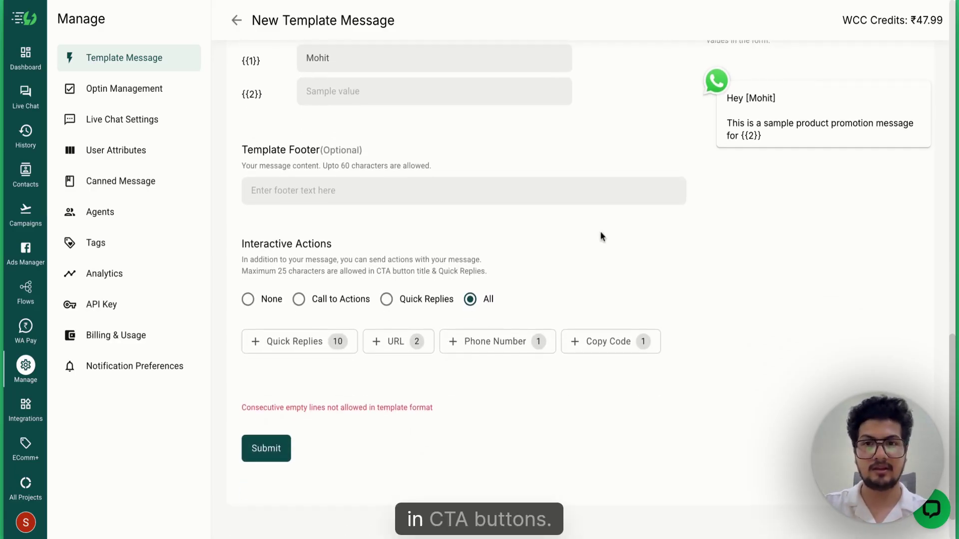
scroll(513, 168, "up", 5)
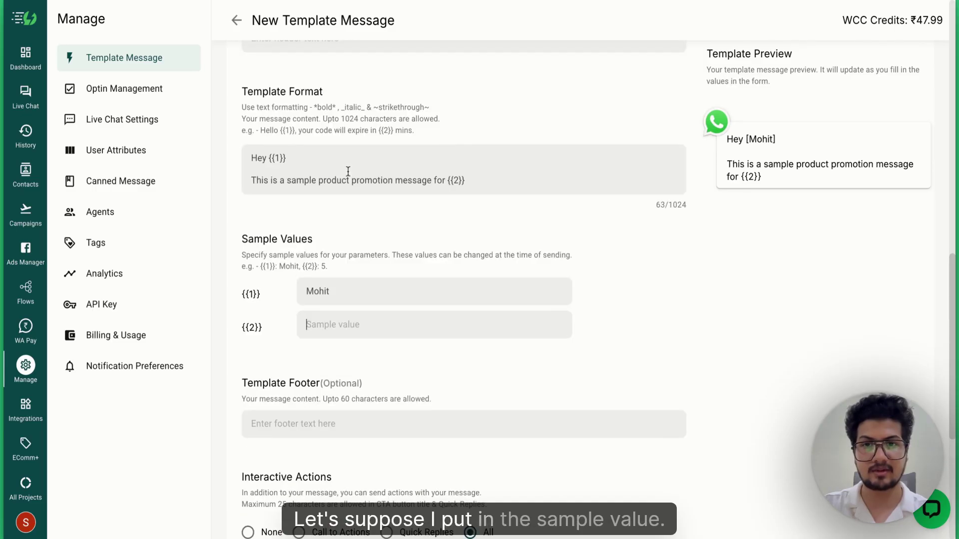
scroll(336, 230, "down", 4)
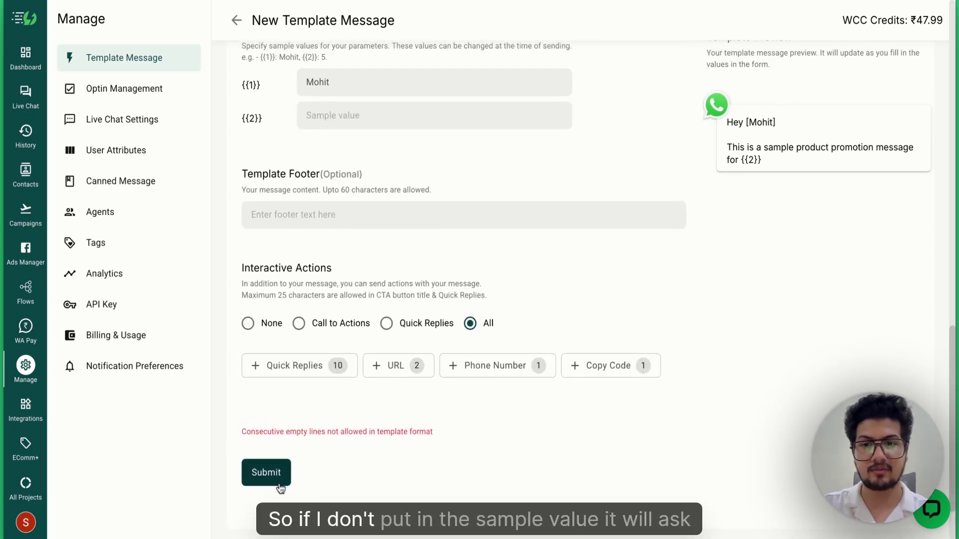
left_click(279, 480)
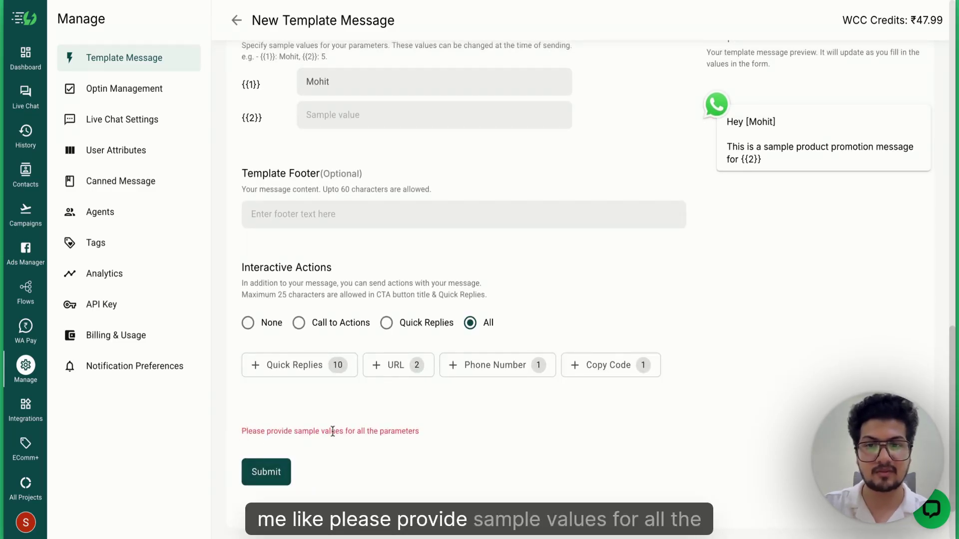
Complete the {{2}} sample value as 'Product Name'
scroll(381, 362, "up", 2)
left_click(319, 234)
type("P")
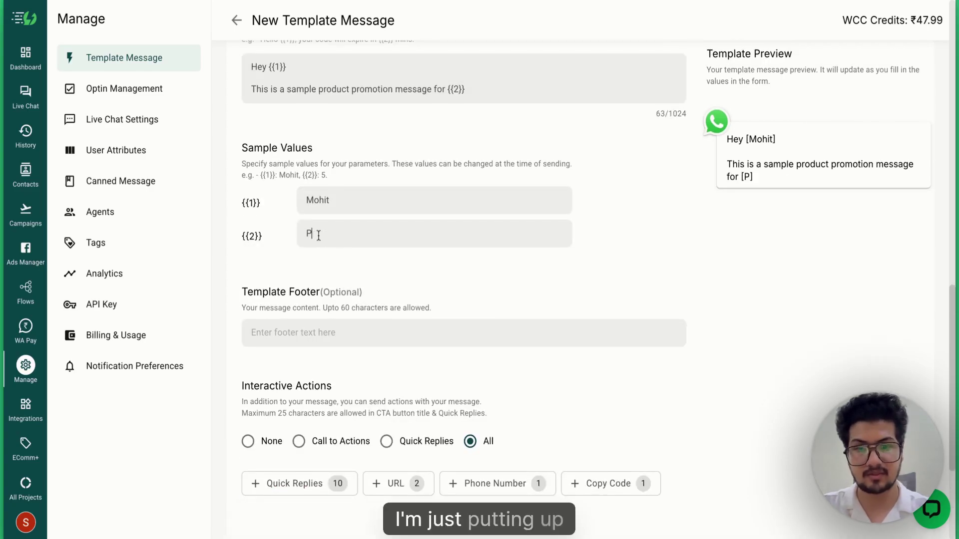
type("rodiuc")
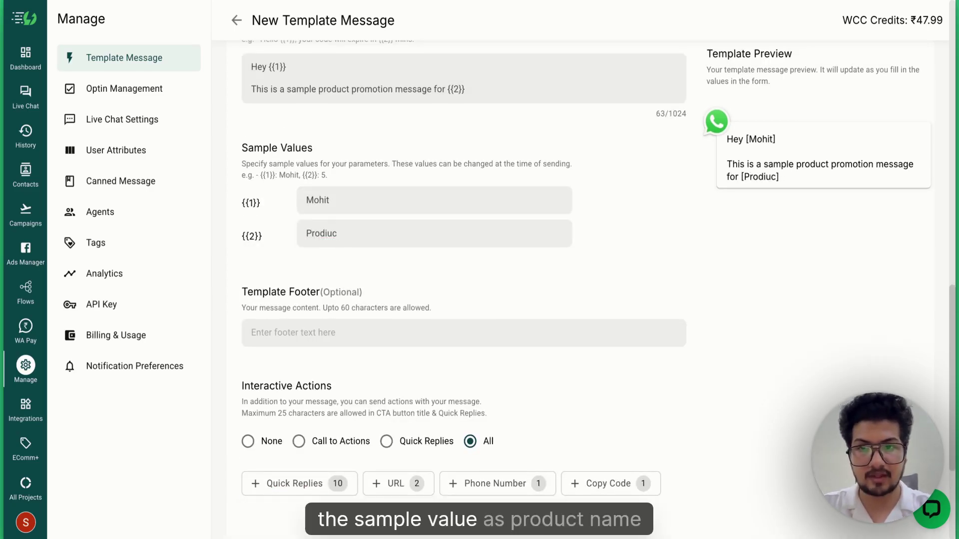
type("uct Name")
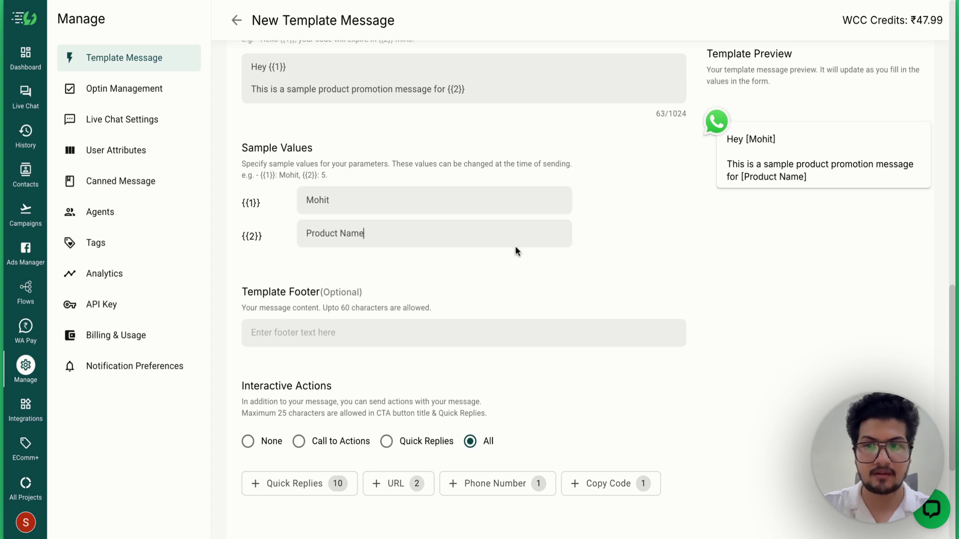
scroll(514, 245, "down", 3)
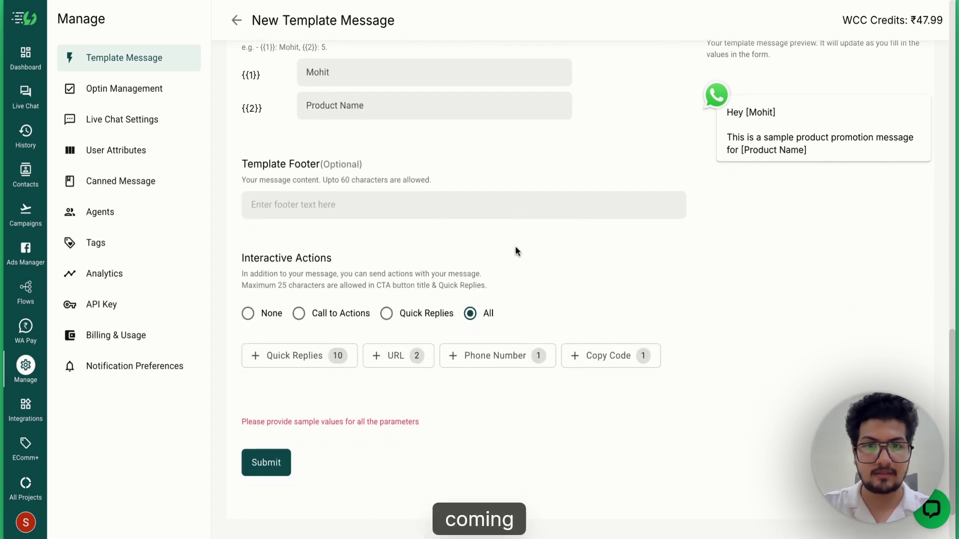
Set interactive actions to Call to Actions, after checking Quick Replies' 25-character title limit
left_click(314, 314)
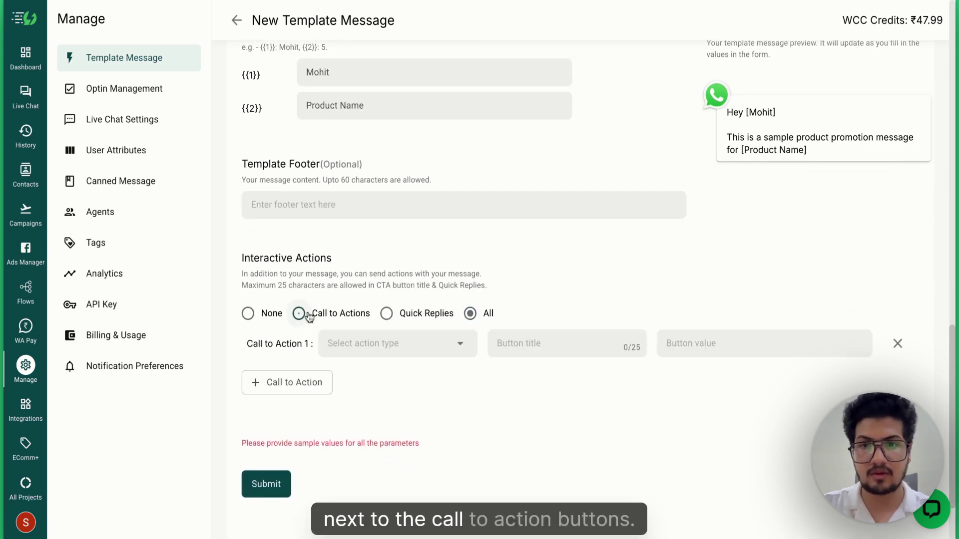
left_click(430, 313)
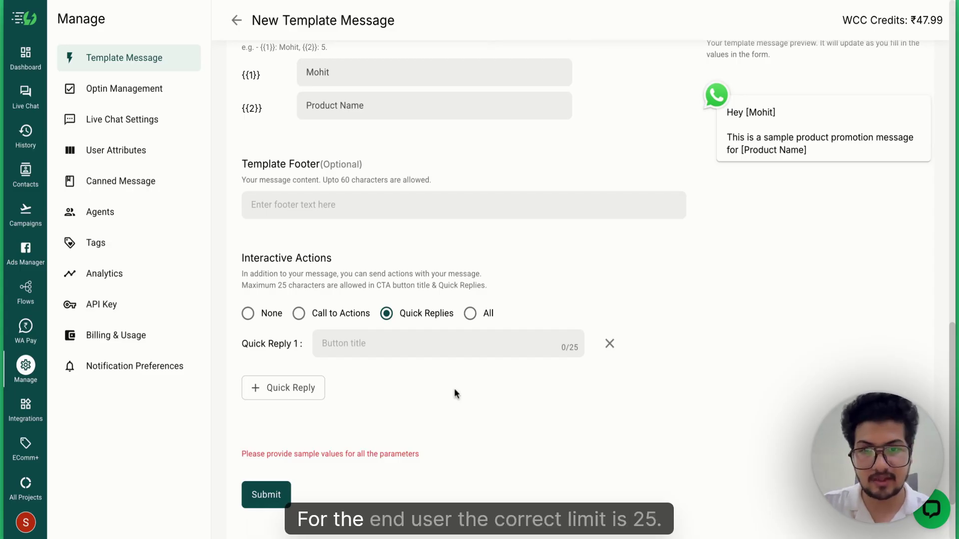
left_click_drag(561, 348, 580, 349)
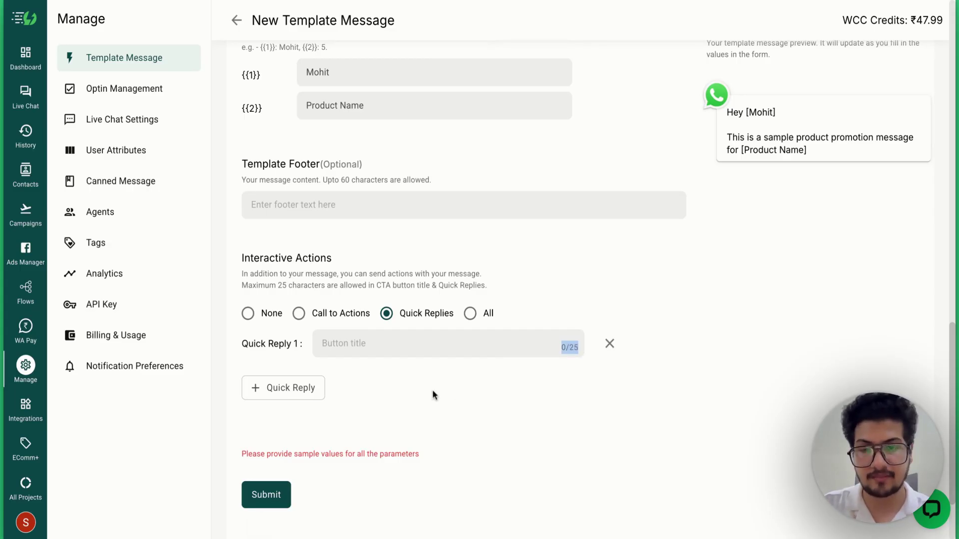
left_click(355, 319)
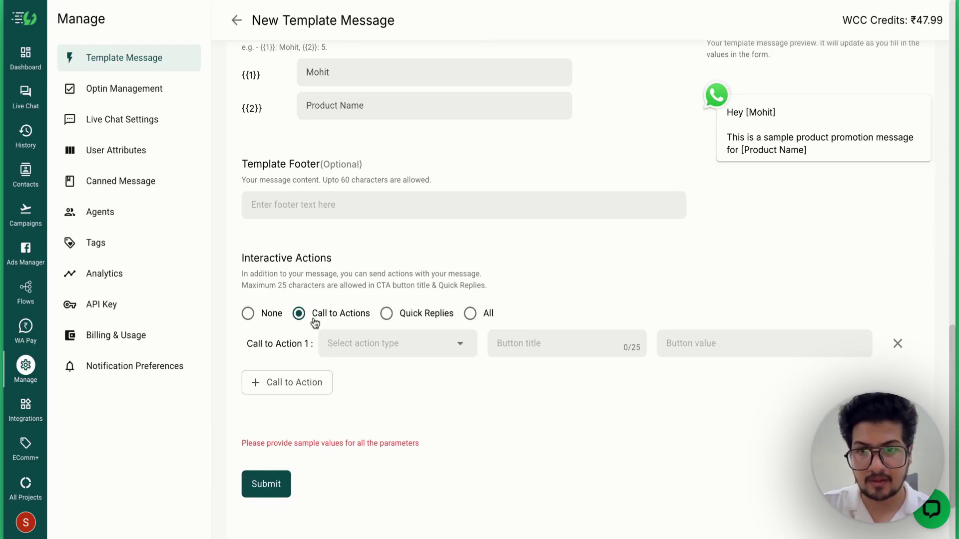
left_click(462, 346)
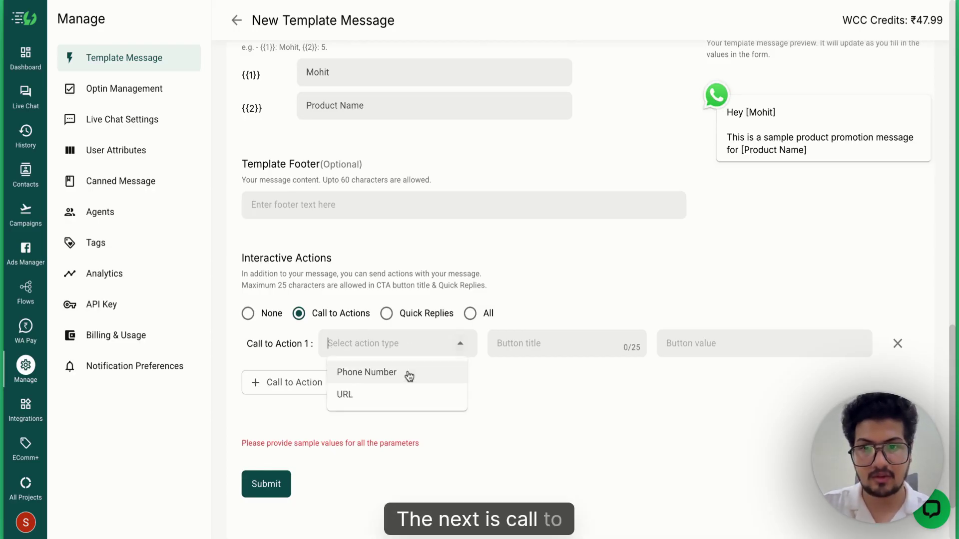
left_click(373, 401)
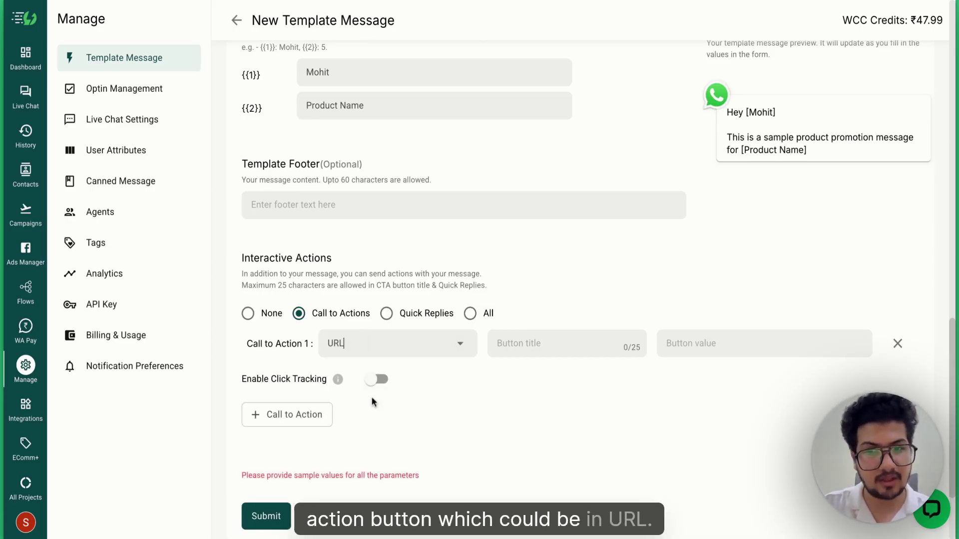
left_click(520, 348)
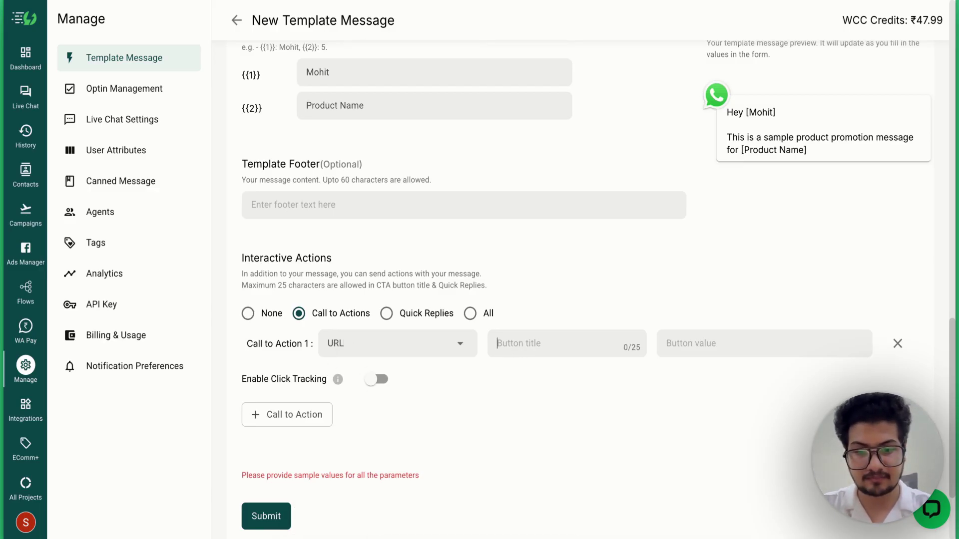
type("Book Now")
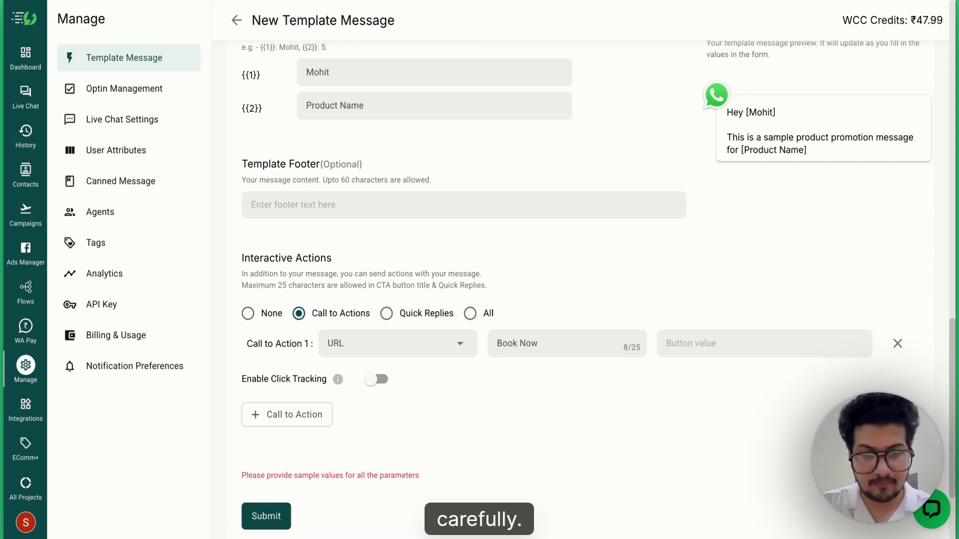
left_click(680, 351)
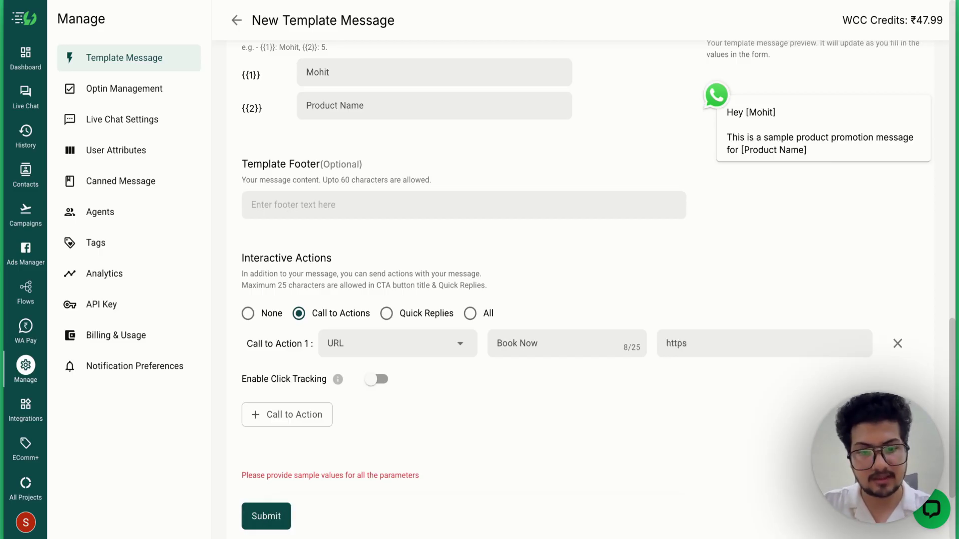
type("//")
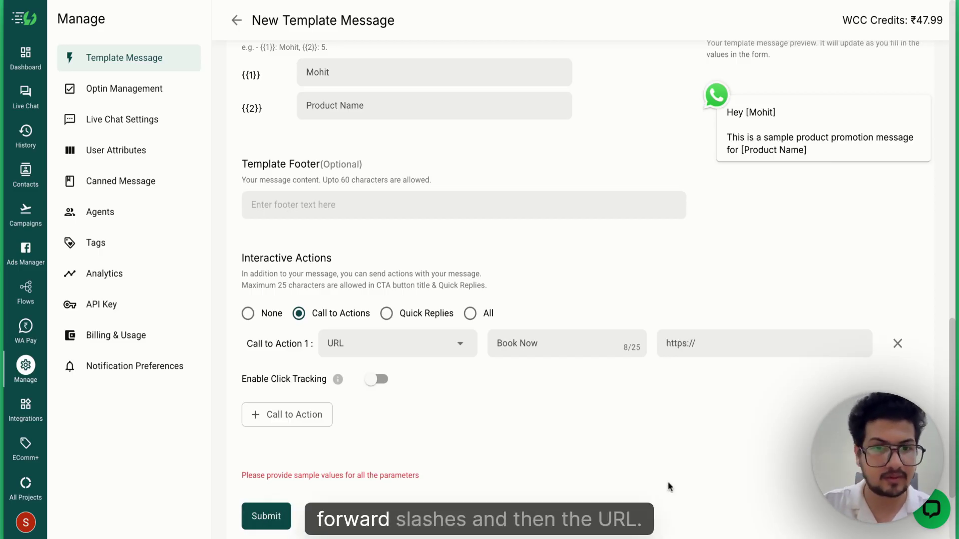
type("aisensy.c")
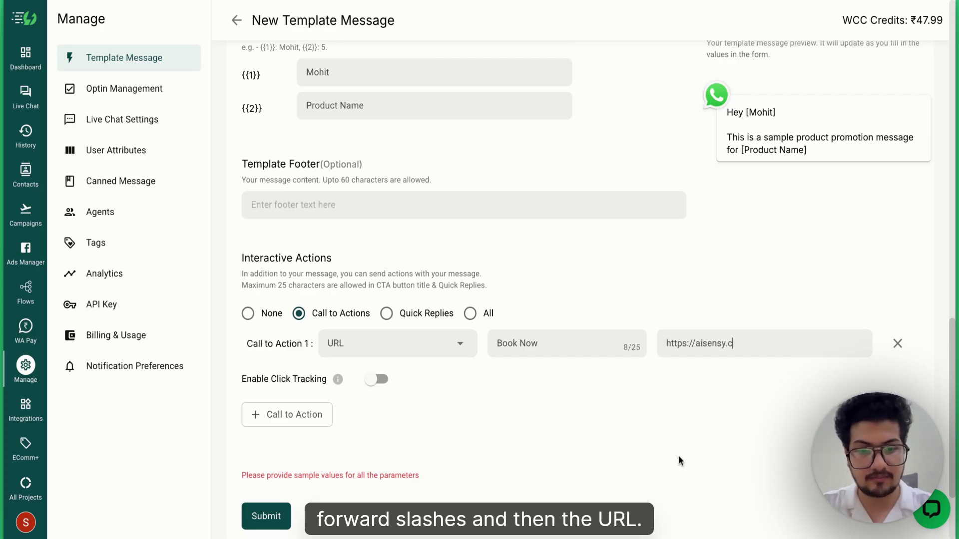
type("om")
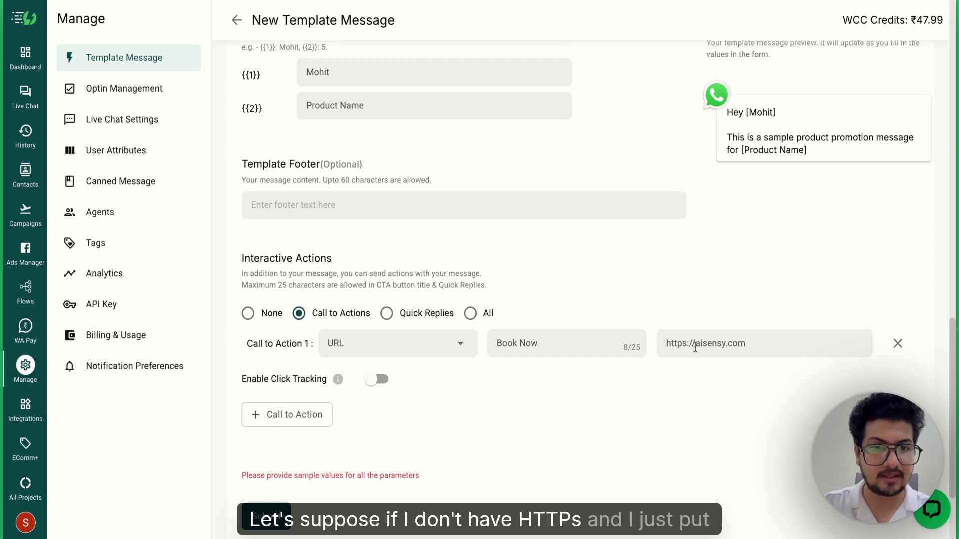
left_click_drag(696, 348, 649, 349)
type("www")
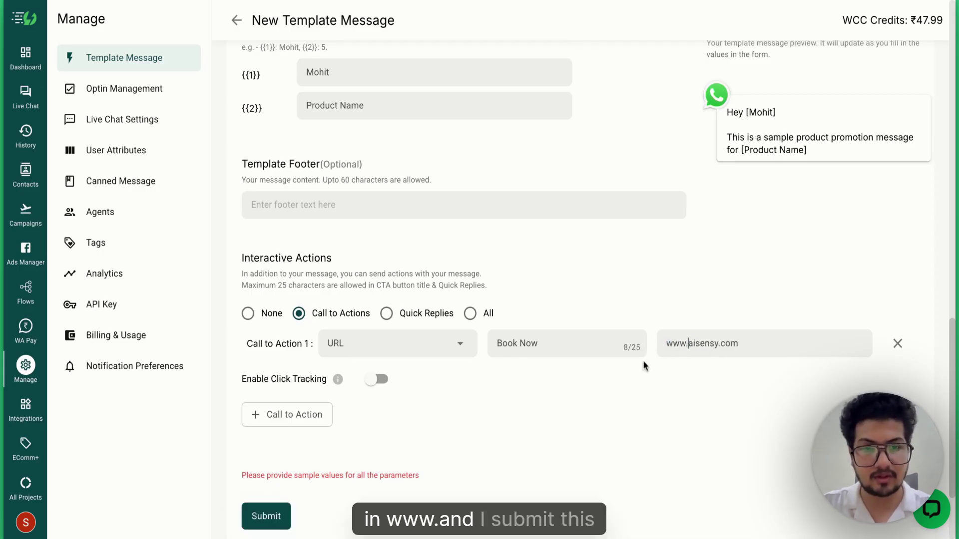
type(".")
scroll(626, 405, "down", 1)
left_click(273, 451)
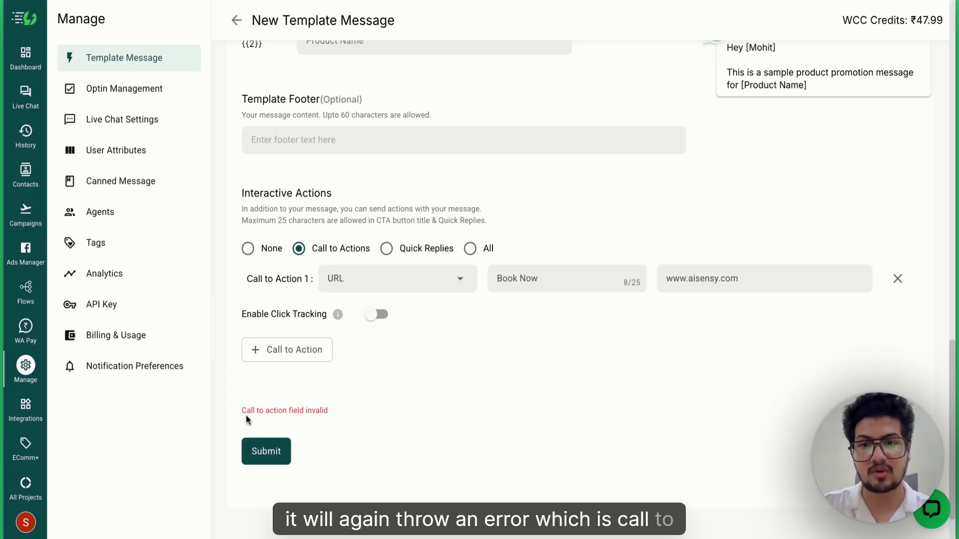
left_click(667, 279)
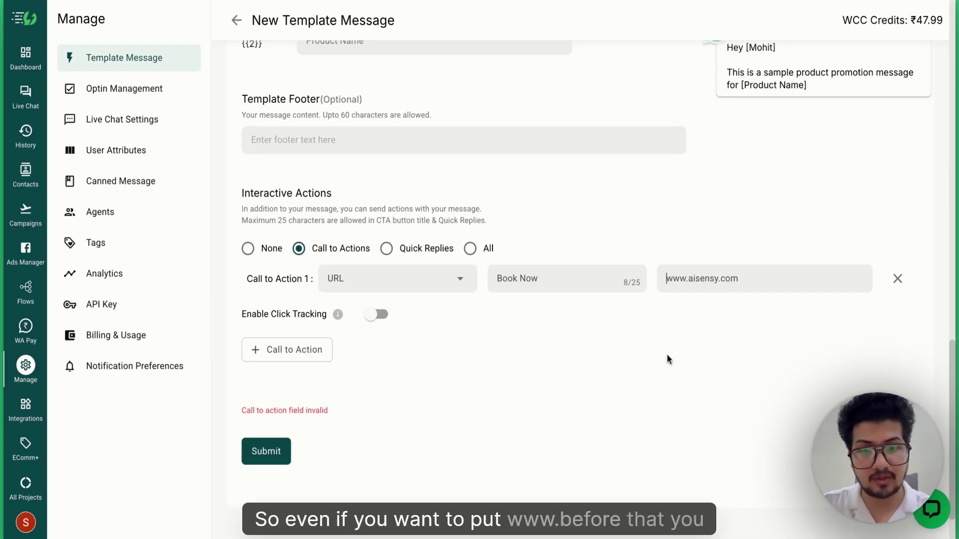
type("https:")
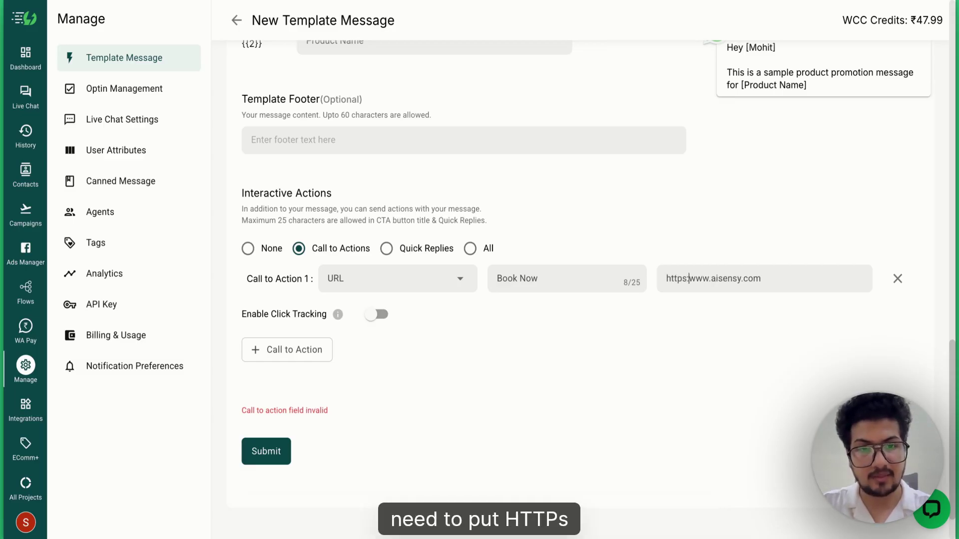
type("//")
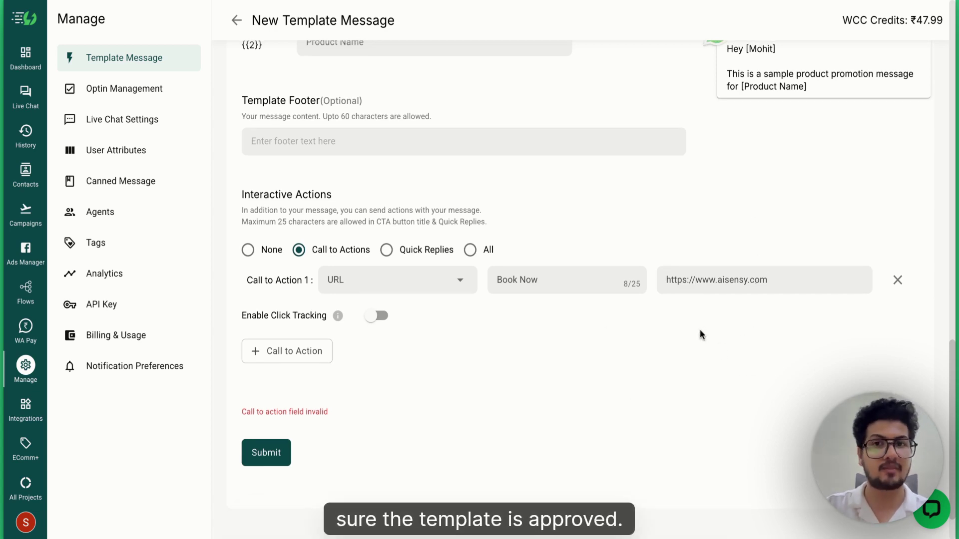
scroll(700, 330, "up", 10)
scroll(700, 335, "up", 3)
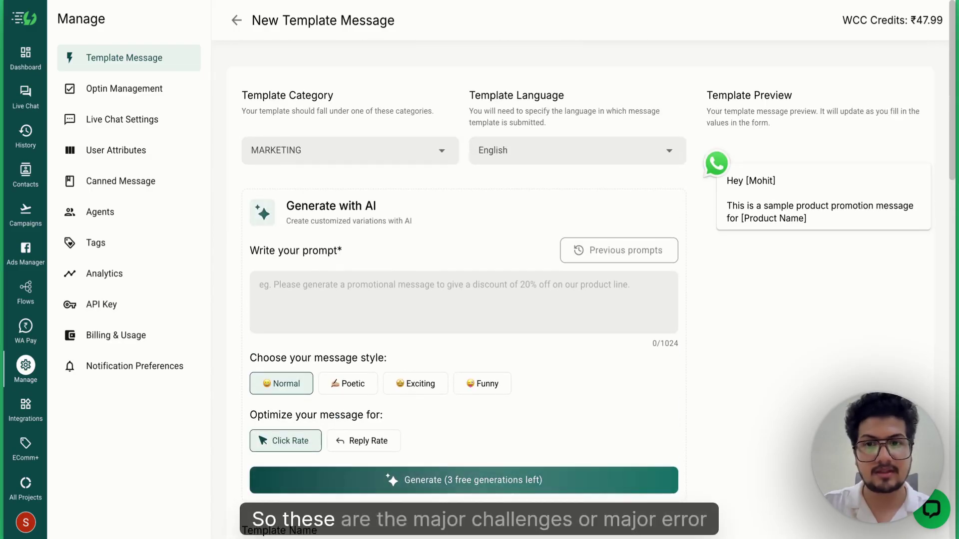
scroll(700, 335, "down", 10)
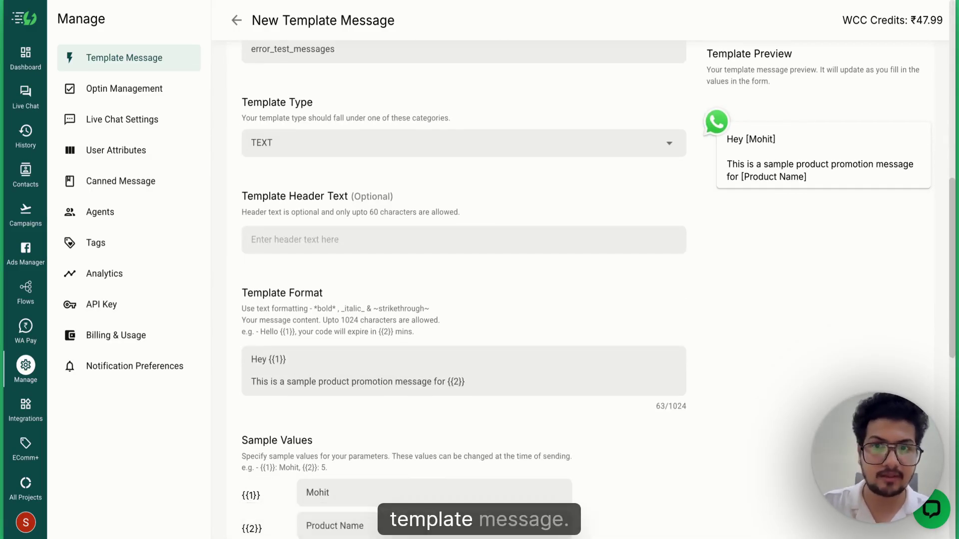
scroll(513, 329, "down", 10)
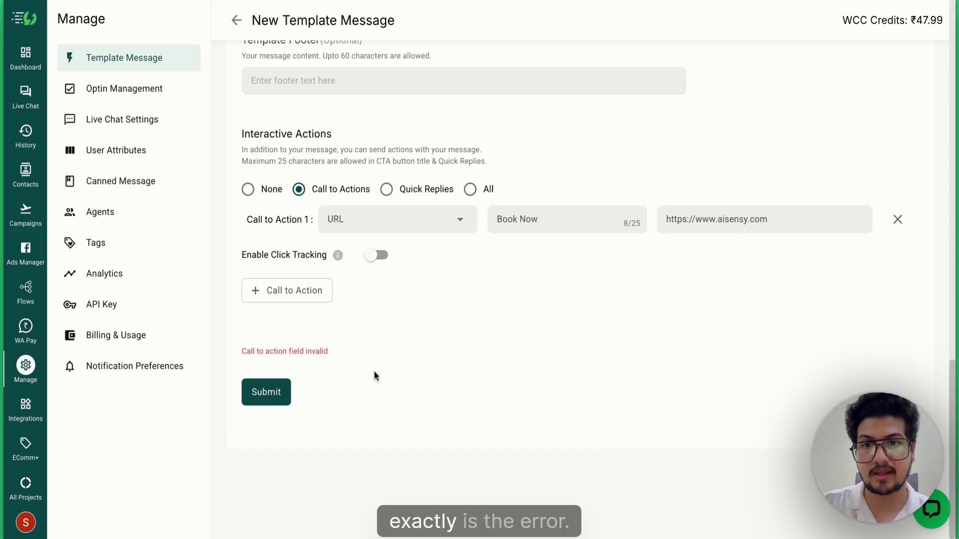
scroll(376, 375, "up", 9)
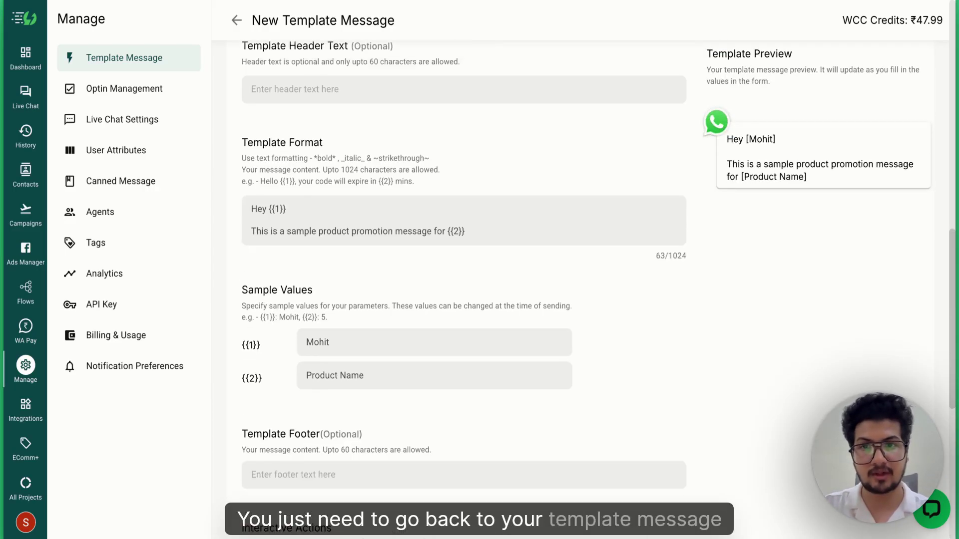